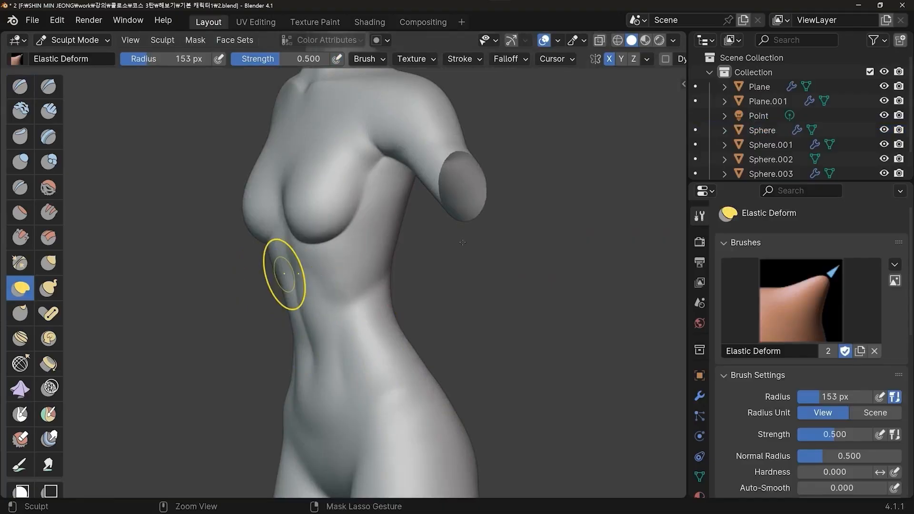
Switch the sculpted female body from Sculpt Mode to Object Mode
ctrl+middle_drag(462, 242, 487, 292)
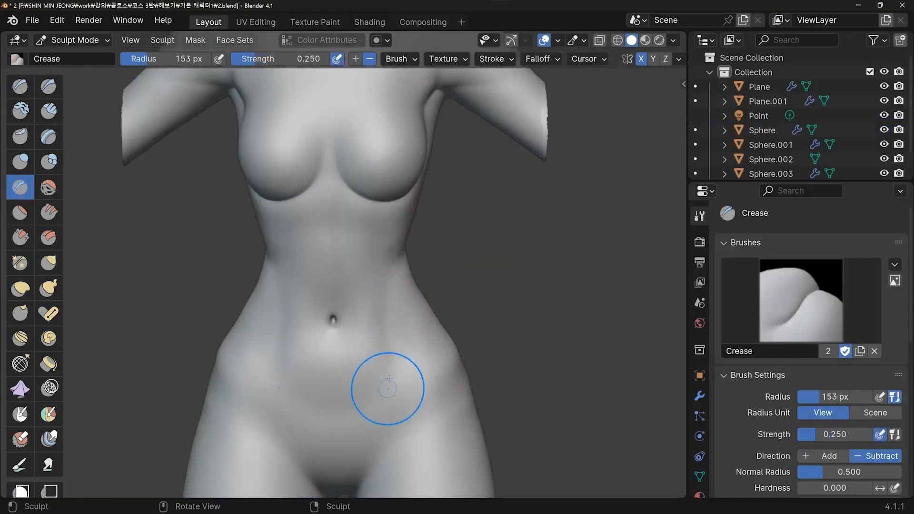
key(ctrl+Tab)
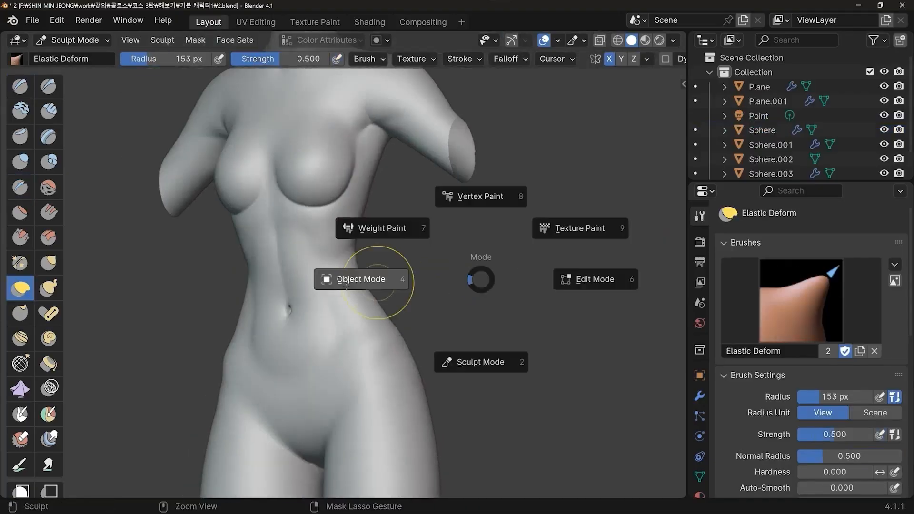
click(376, 277)
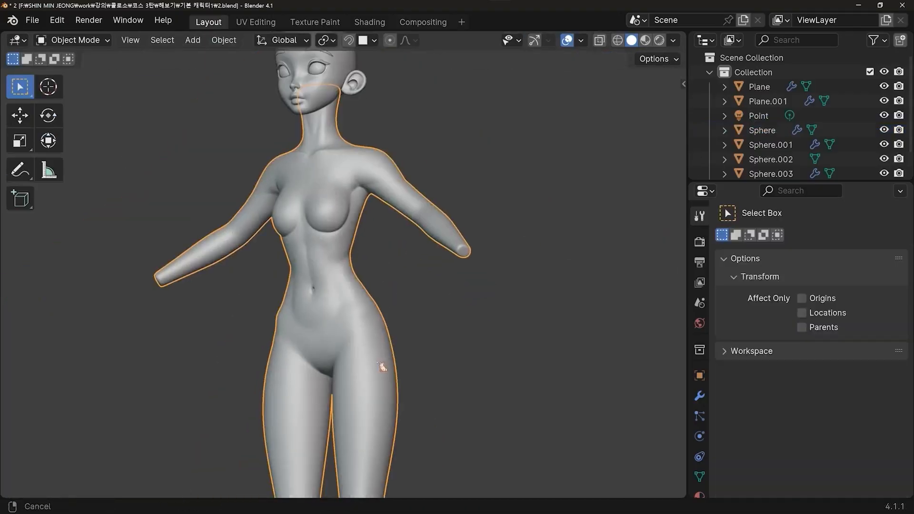
key(z)
middle_drag(457, 276, 529, 289)
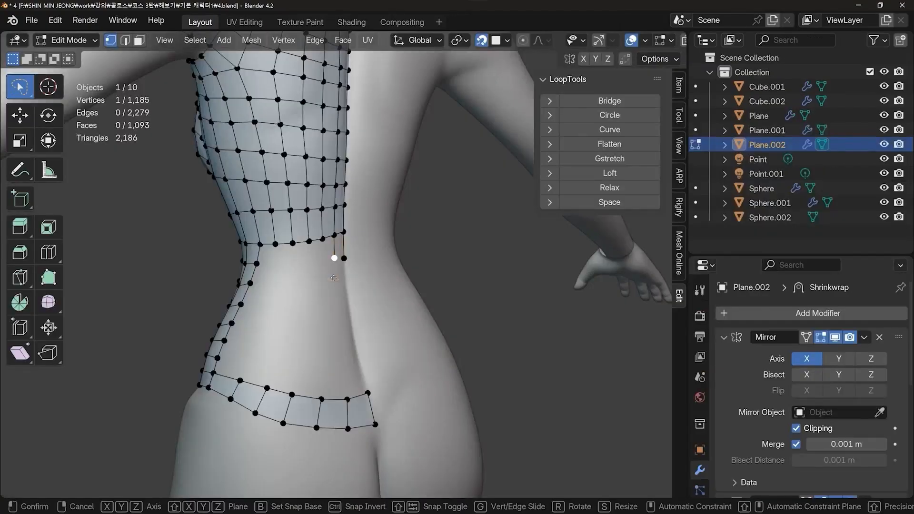
Extrude a chain of single vertices down the lower back, running alongside the spine from the upper patch toward the hip strip
click(333, 299)
click(334, 301)
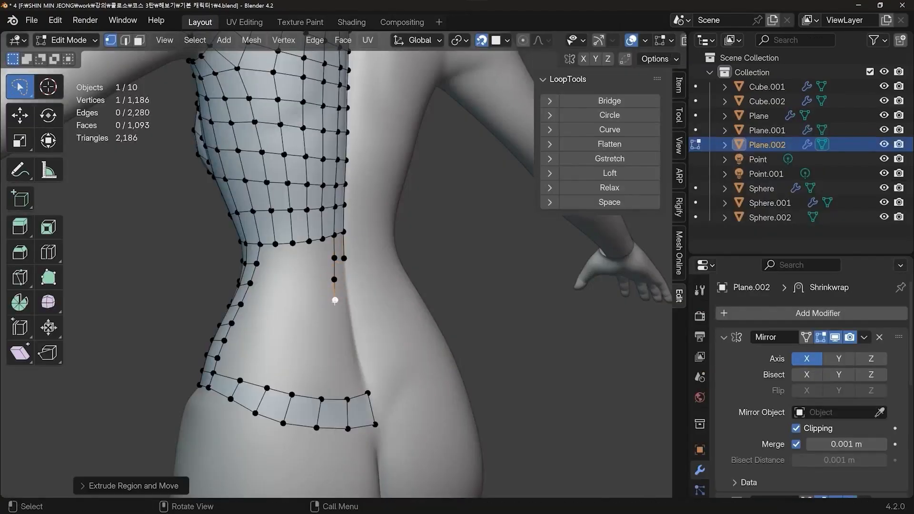
key(e)
click(336, 318)
key(e)
click(341, 333)
key(e)
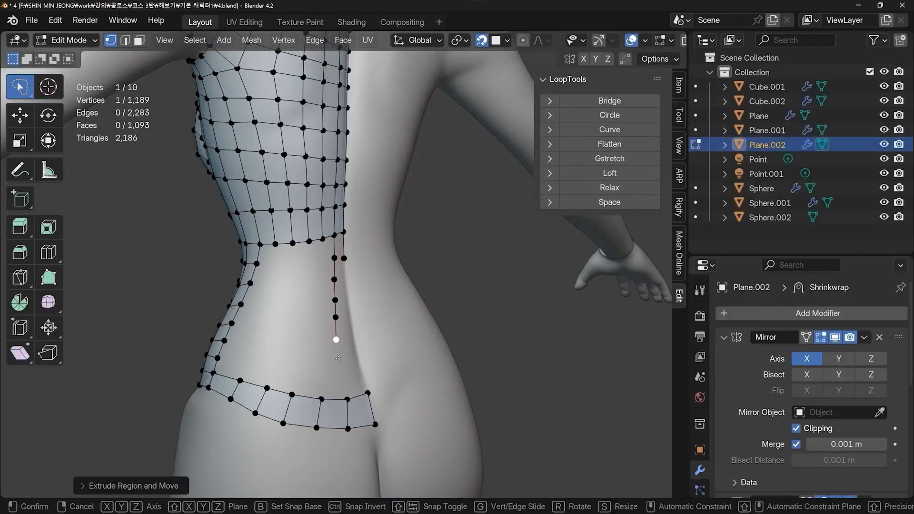
click(346, 349)
click(343, 376)
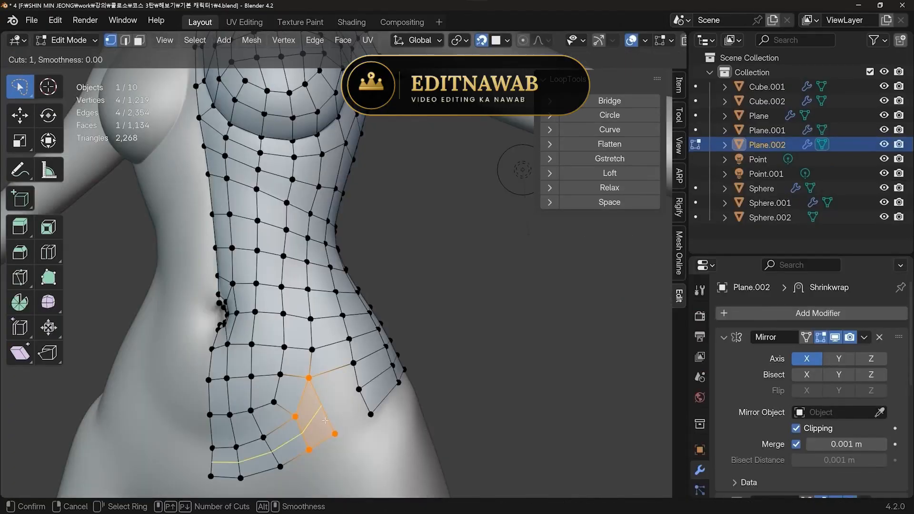
Add one centred loop cut through the lowest row of faces on the abdomen patch
click(325, 420)
right_click(325, 421)
middle_drag(325, 420, 347, 383)
shift+middle_drag(267, 453, 295, 414)
Move the vertices along the lower border of the abdomen patch outward one by one, from the body's centre line toward the hip
click(244, 400)
key(g)
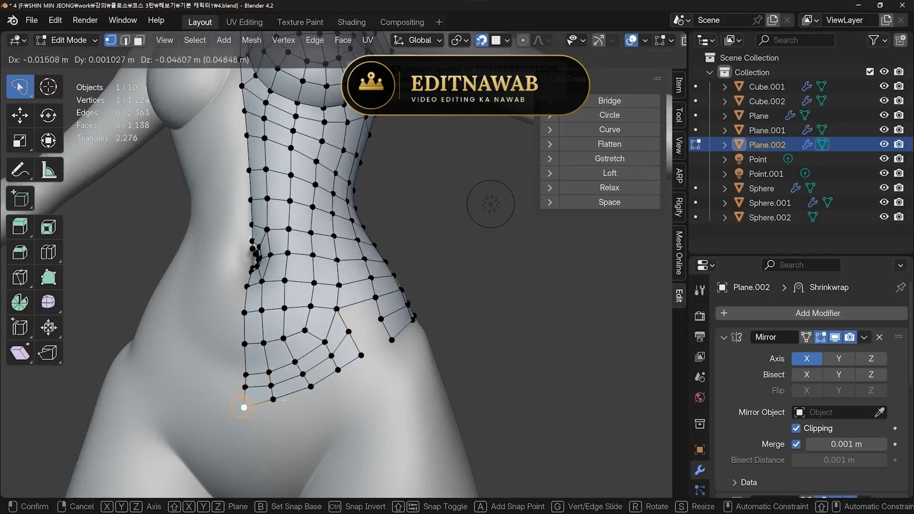
click(243, 407)
click(273, 399)
key(g)
click(312, 387)
key(g)
click(317, 394)
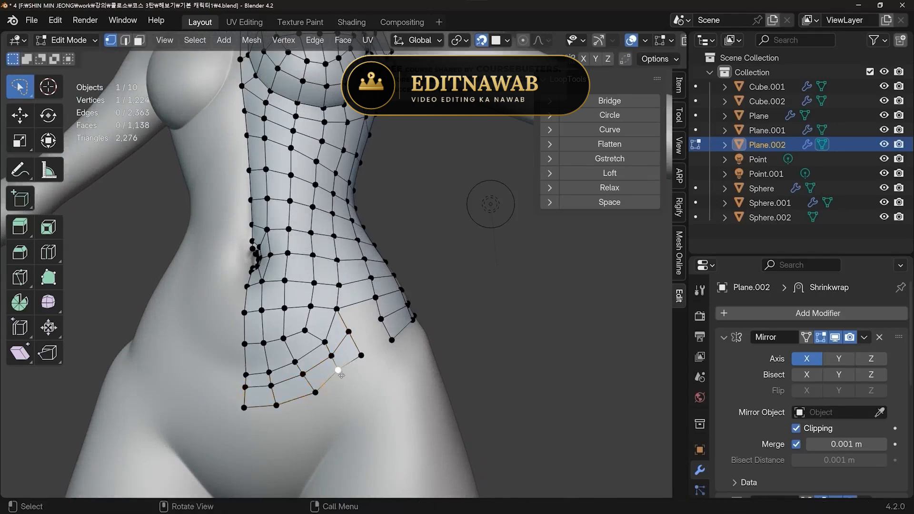
click(339, 371)
key(g)
click(343, 378)
click(363, 357)
key(g)
click(367, 360)
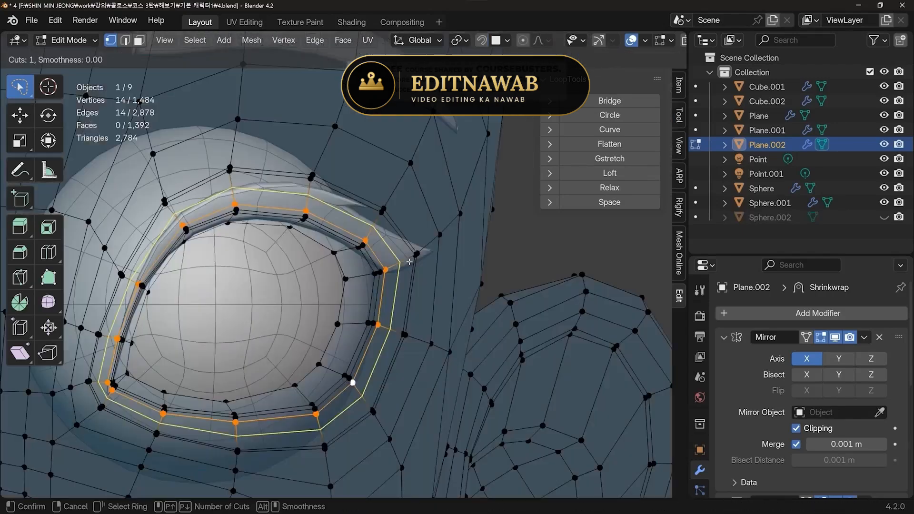
Insert an additional edge loop around the eye opening of the face mesh
click(409, 262)
click(444, 305)
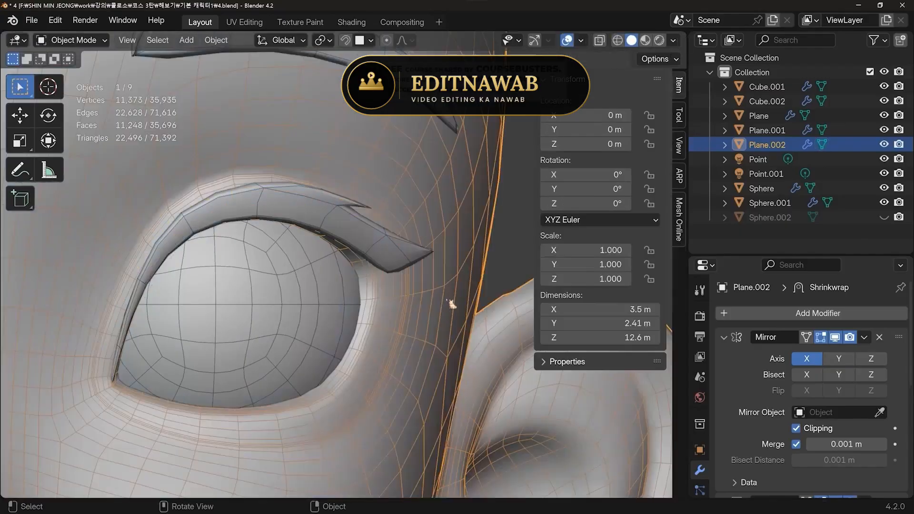
ctrl+middle_drag(453, 304, 419, 361)
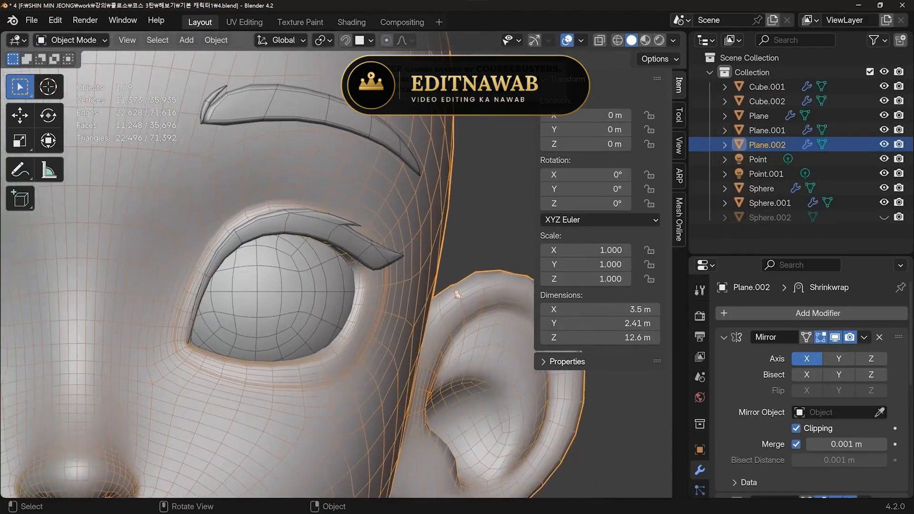
click(471, 272)
ctrl+middle_drag(353, 421, 570, 78)
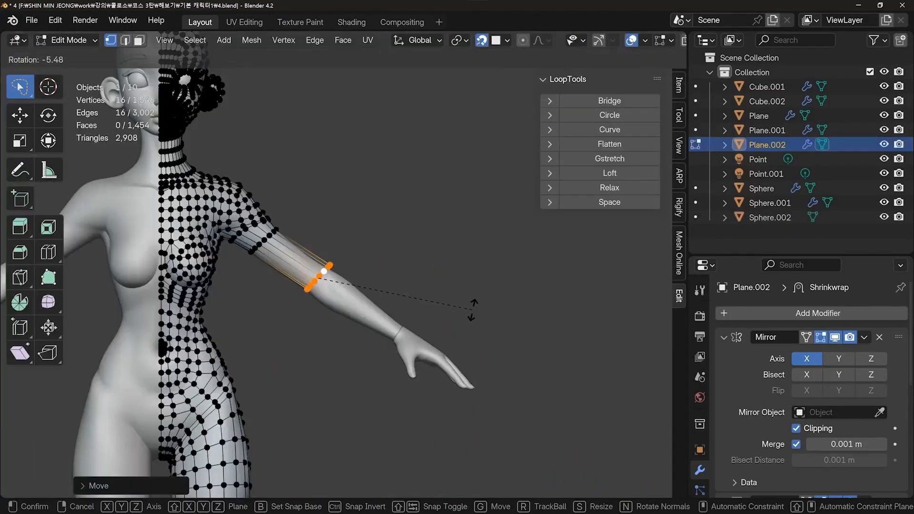
Rotate and scale the extruded vertex ring at the elbow to fit the arm's direction and thickness
click(470, 294)
click(471, 298)
middle_drag(471, 299, 462, 300)
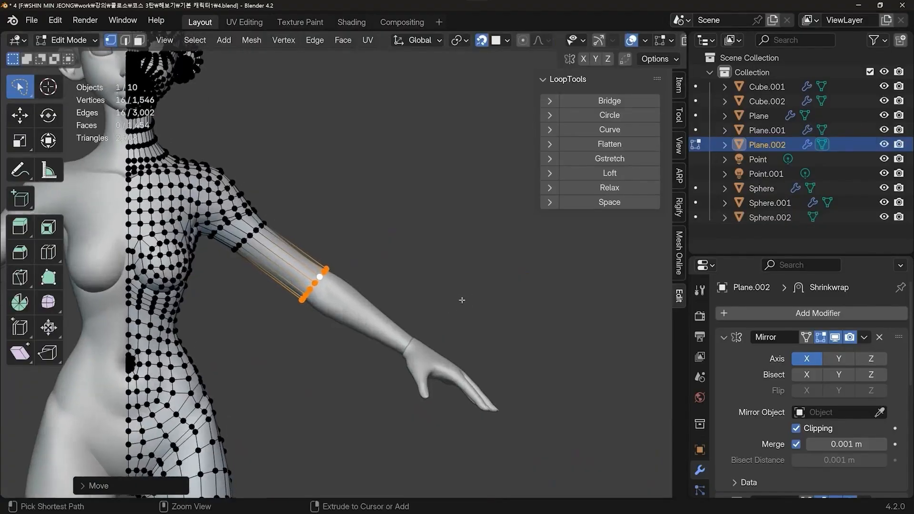
key(s)
click(453, 315)
key(g)
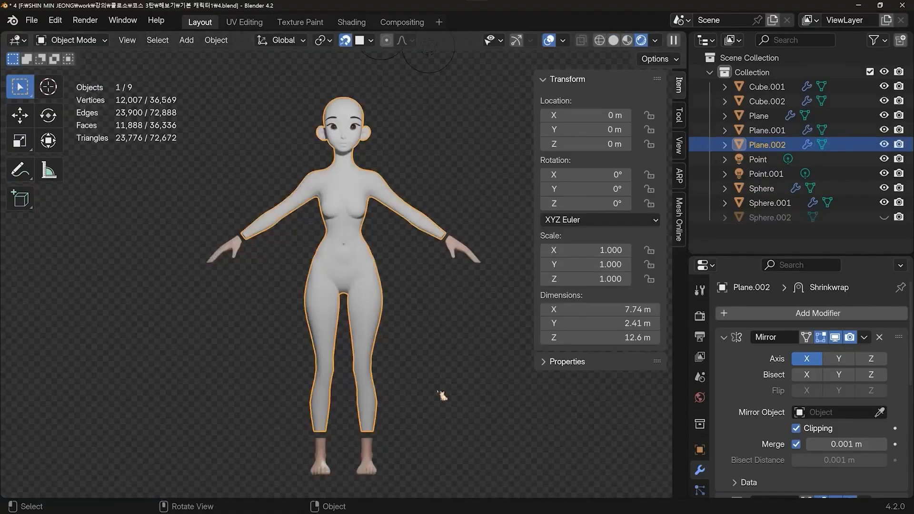
Deselect the body mesh and examine the rendered character from all sides in a full turn
click(438, 391)
key(KP_4)
key(KP_4)
key(KP_4)
key(KP_4)
key(KP_4)
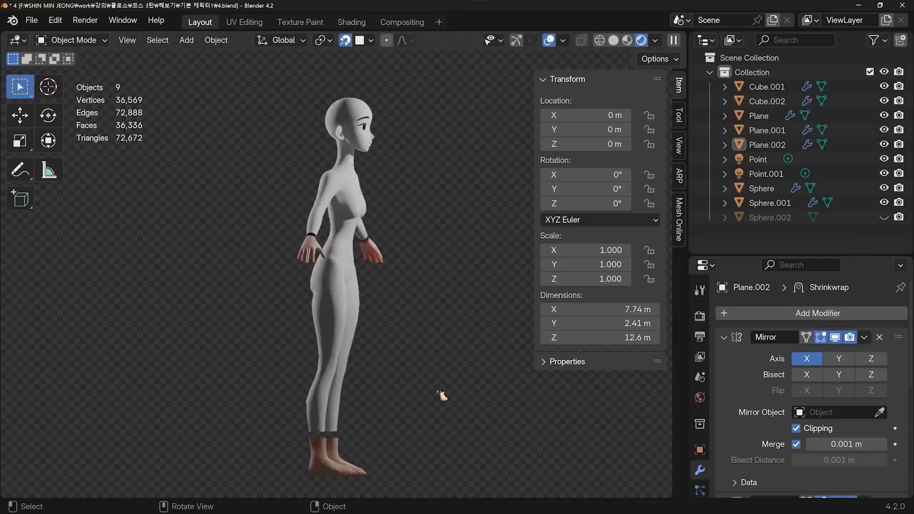
key(KP_4)
key(KP_4)
key(KP_4)
key(KP_4)
key(KP_4)
key(KP_4)
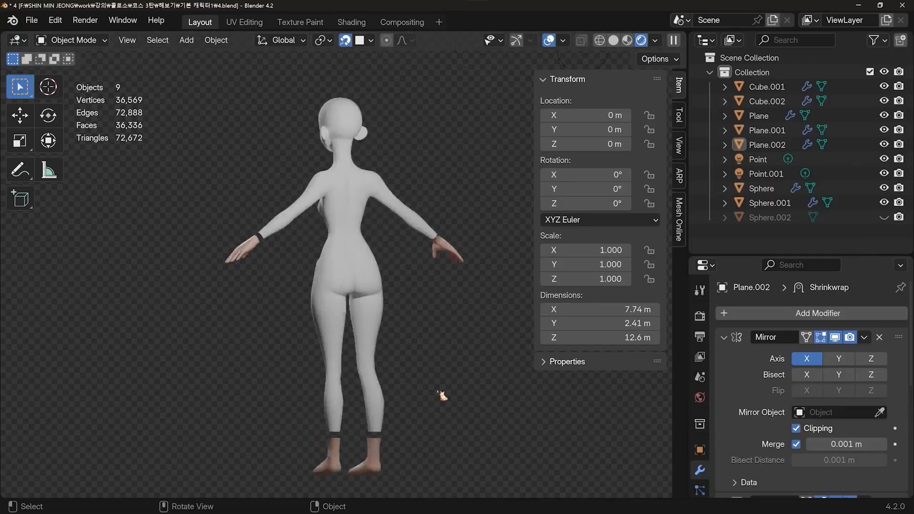
key(KP_4)
key(KP_4)
key(KP_4)
key(KP_4)
key(KP_4)
key(KP_4)
key(KP_4)
key(KP_4)
key(KP_4)
key(KP_4)
key(KP_4)
key(KP_4)
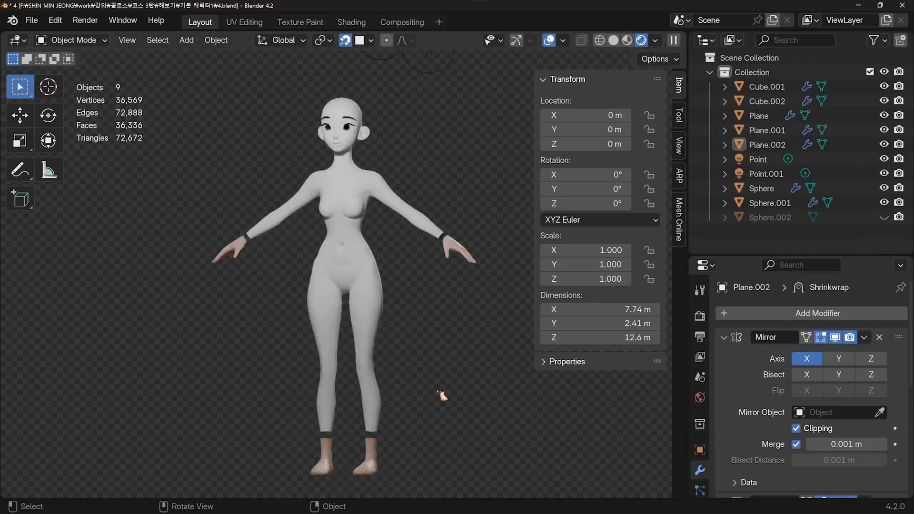
key(KP_4)
key(KP_4)
key(KP_4)
key(KP_4)
key(KP_4)
key(KP_4)
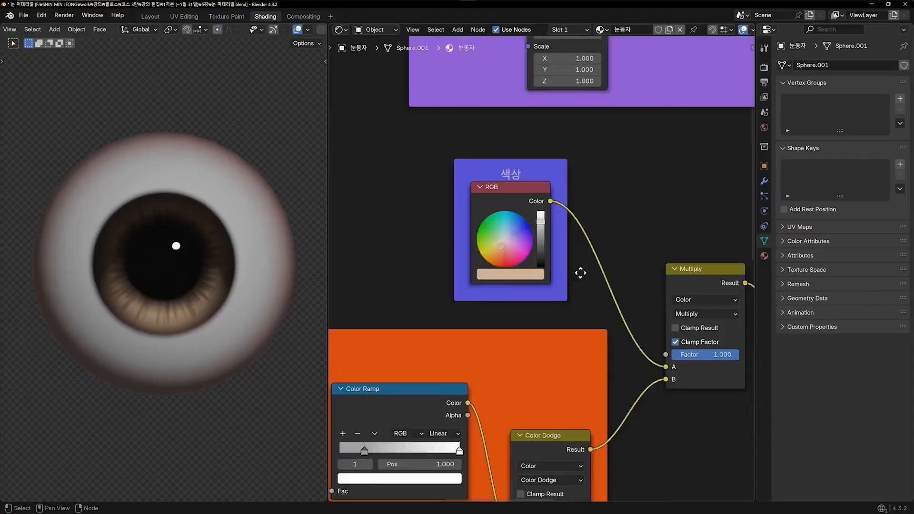
Reposition the stops of the Color Ramp in the iris material's pupil and dark-ring frame, and recolour its last stop
middle_drag(581, 273, 640, 309)
mouse_move(556, 279)
mouse_down()
mouse_move(570, 294)
mouse_move(541, 273)
mouse_up()
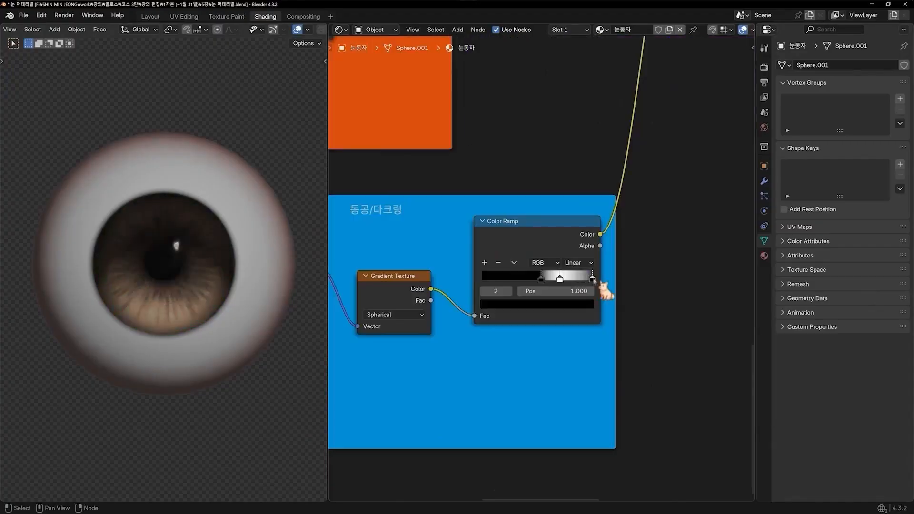
drag(568, 277, 585, 291)
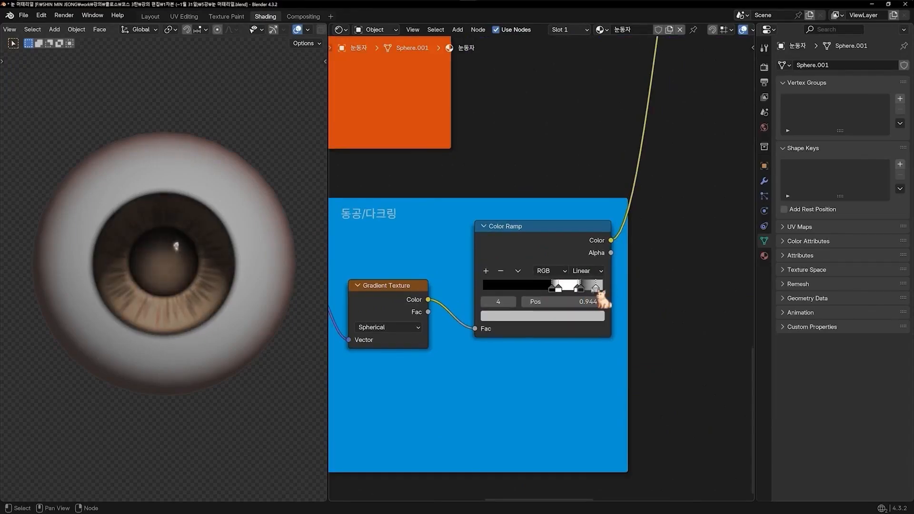
click(565, 316)
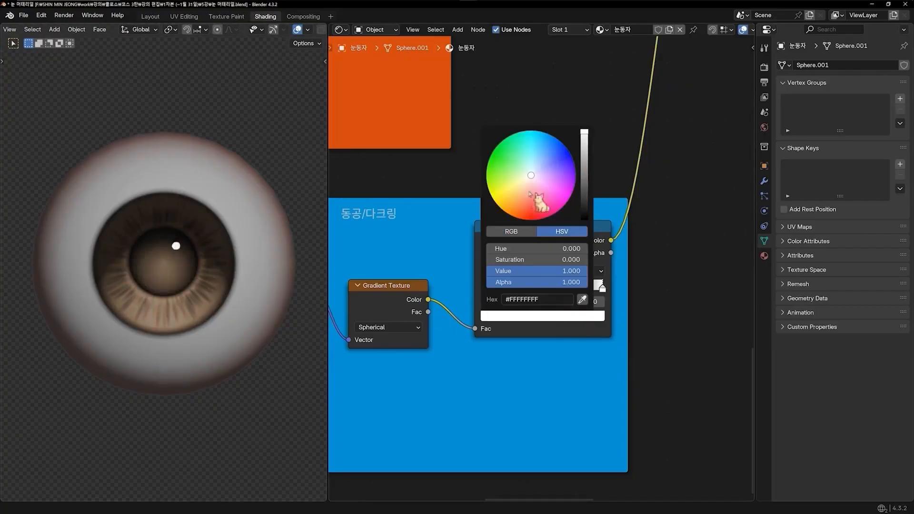
drag(531, 194, 500, 148)
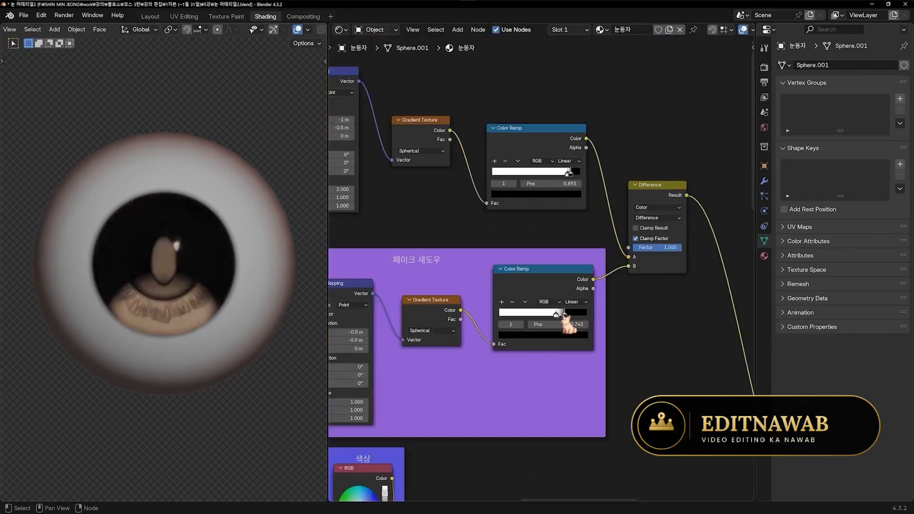
Shift the dark stop of the fake-shadow Color Ramp and lower the Voronoi Texture scale for larger eye sparkles
mouse_move(552, 318)
mouse_down()
mouse_move(544, 321)
mouse_move(573, 317)
mouse_up()
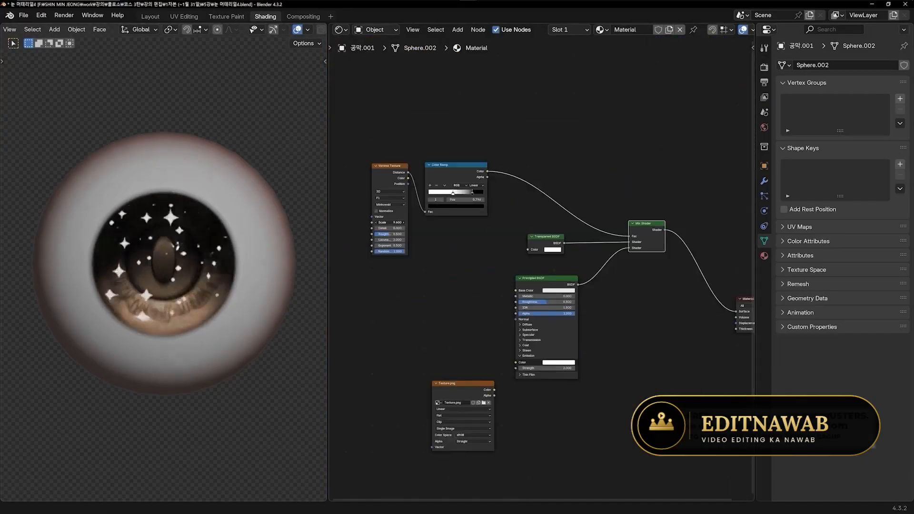
drag(390, 223, 359, 223)
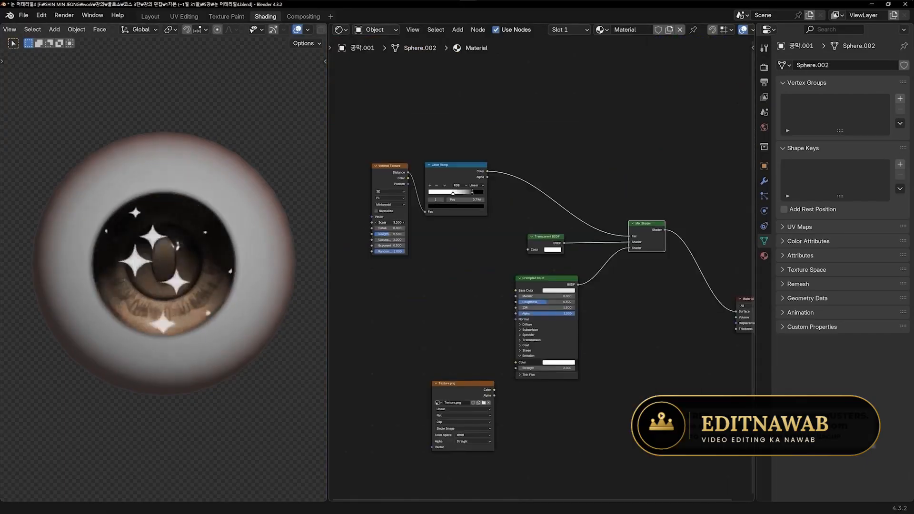
Move the right foot control along the X axis and rotate the hip control to test the rig
key(g)
key(x)
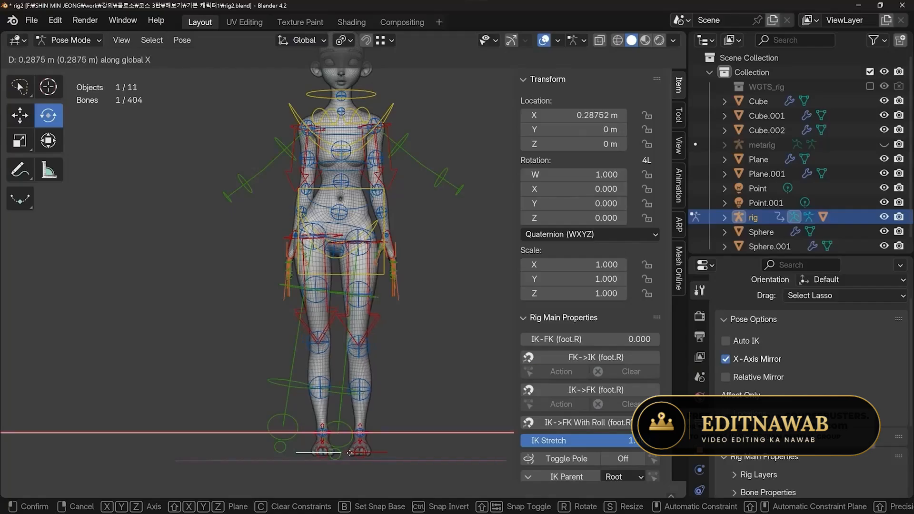
click(354, 453)
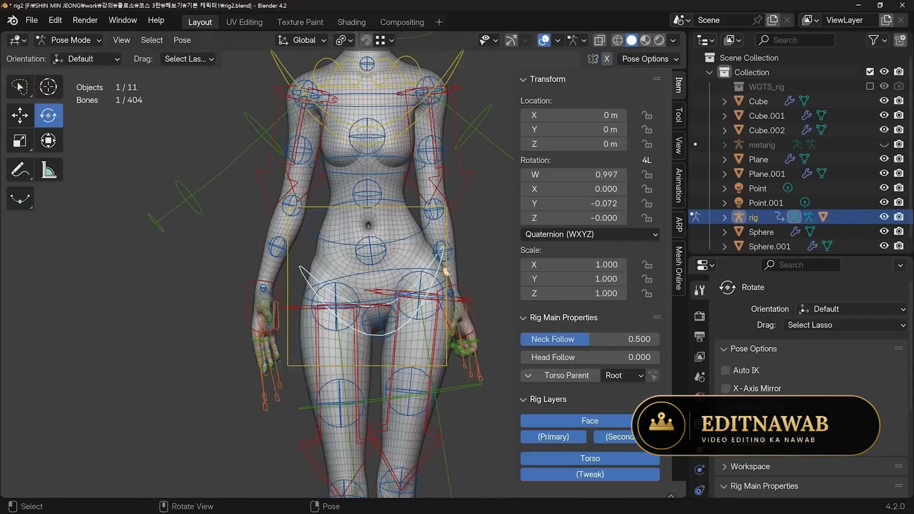
key(r)
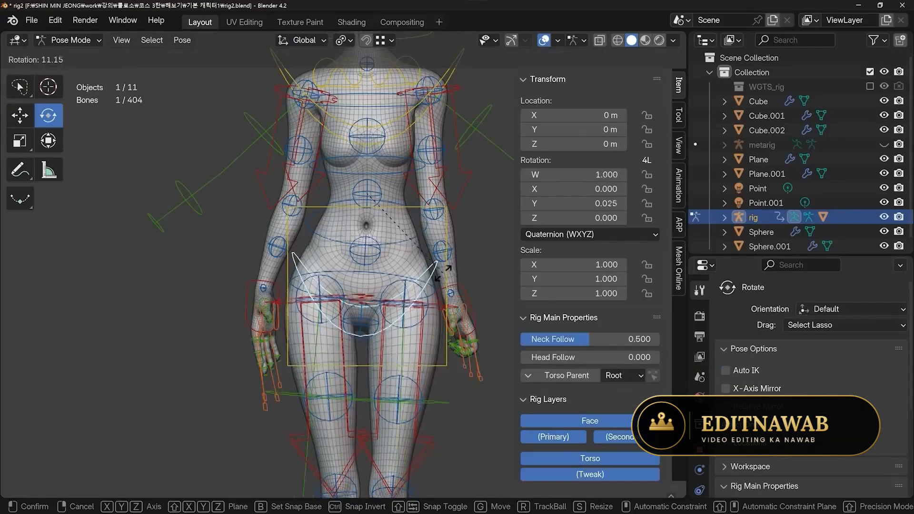
click(436, 289)
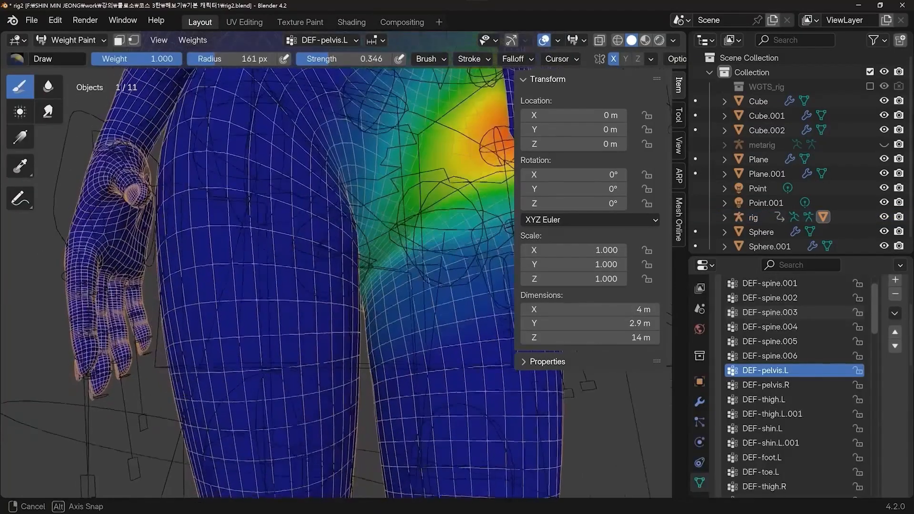
Examine the DEF-pelvis.L and DEF-thigh.L.001 weights on the hips and leg from several angles
middle_drag(367, 309, 393, 291)
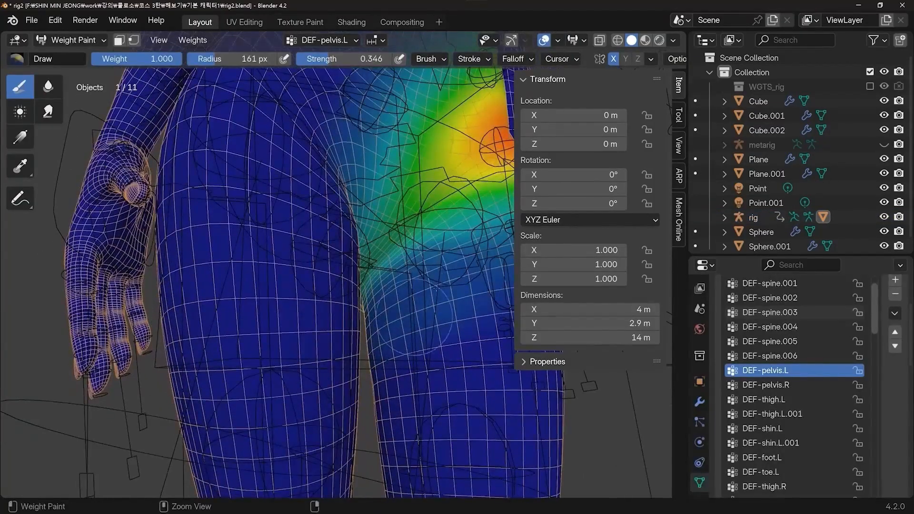
middle_drag(387, 376, 291, 383)
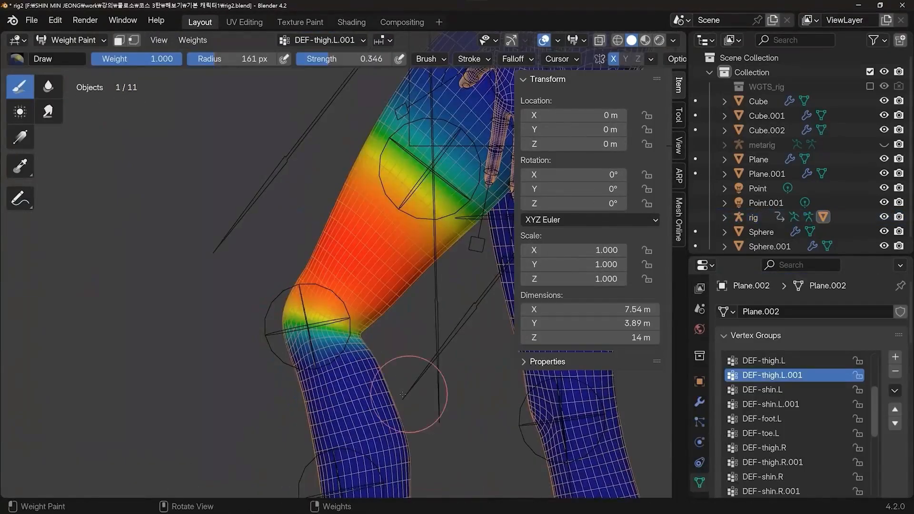
middle_drag(362, 286, 295, 286)
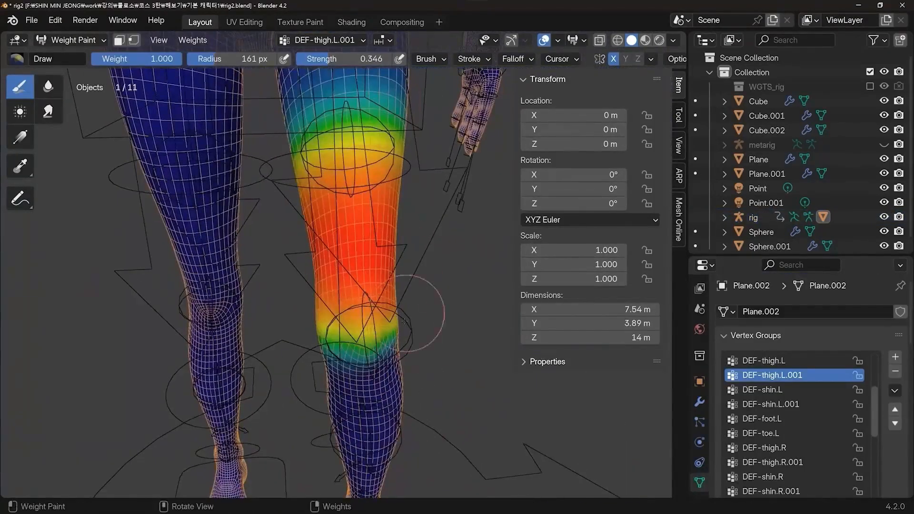
mouse_move(407, 314)
middle_down()
mouse_move(366, 266)
mouse_move(460, 262)
mouse_move(429, 266)
middle_up()
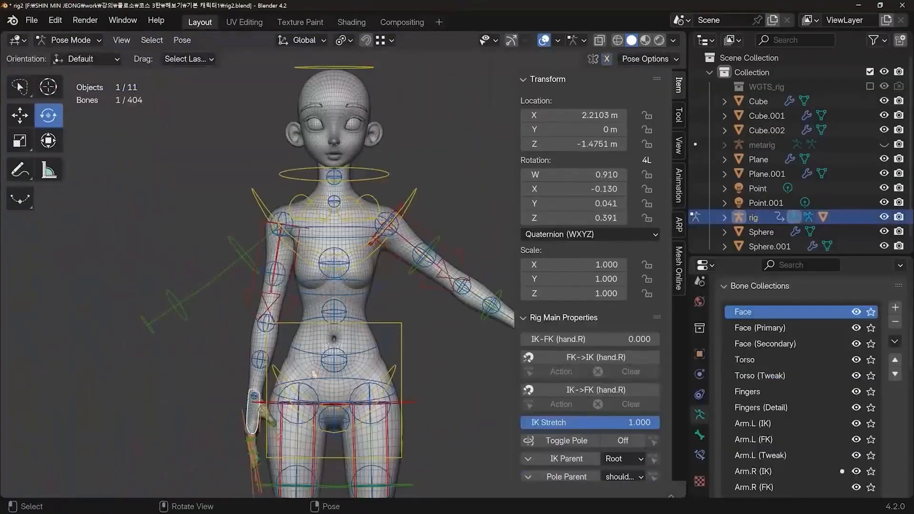
Rotate and move the right hand IK control to pose the lowered arm beside the hip
key(r)
click(316, 379)
key(g)
click(319, 384)
key(r)
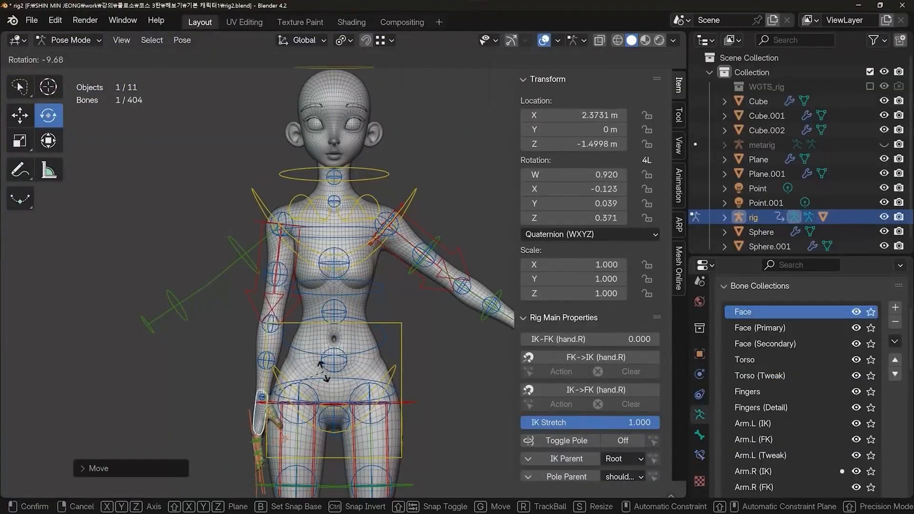
click(329, 360)
Rotate the right hand IK control to refine the wrist's angle beside the hip
shift+middle_drag(332, 288, 342, 350)
scroll(341, 334, up, 2)
click(317, 245)
key(r)
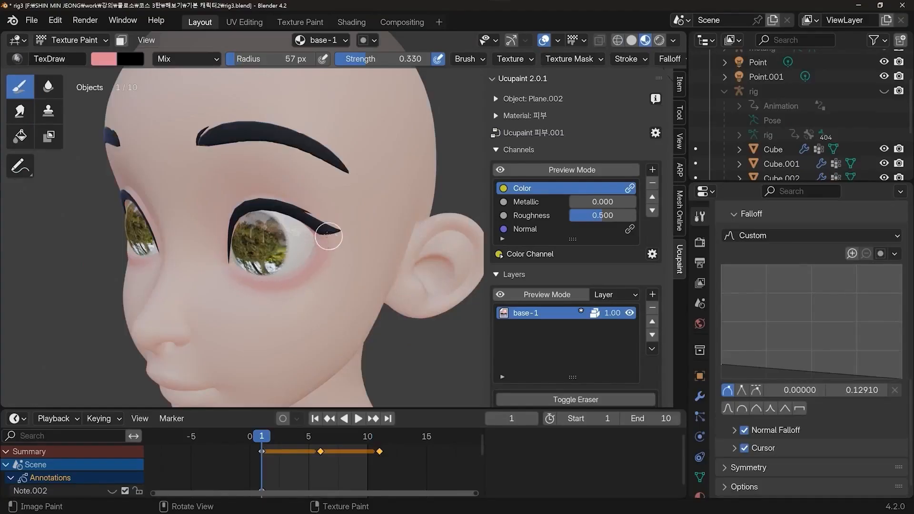
middle_drag(328, 237, 423, 313)
scroll(423, 312, up, 3)
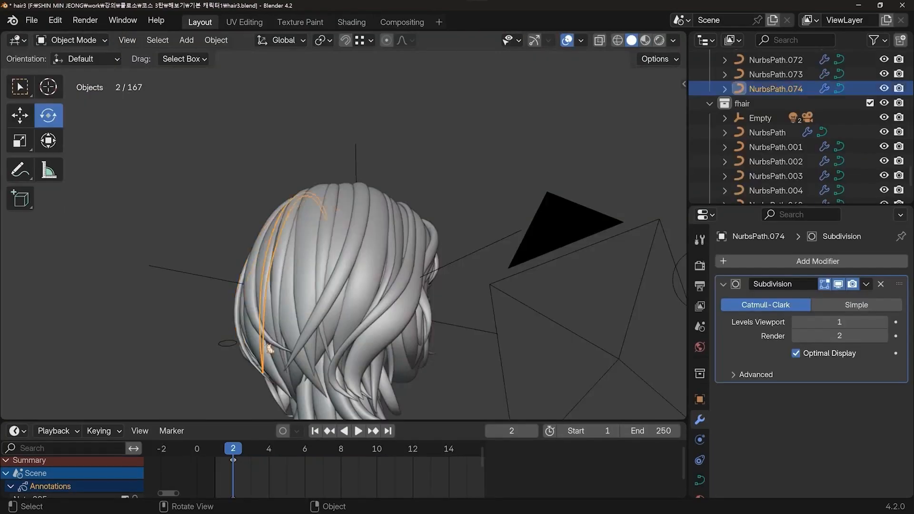
Move the control points of the selected hair strand curve at the back of the head to reshape the strand
key(Tab)
key(g)
click(239, 352)
key(g)
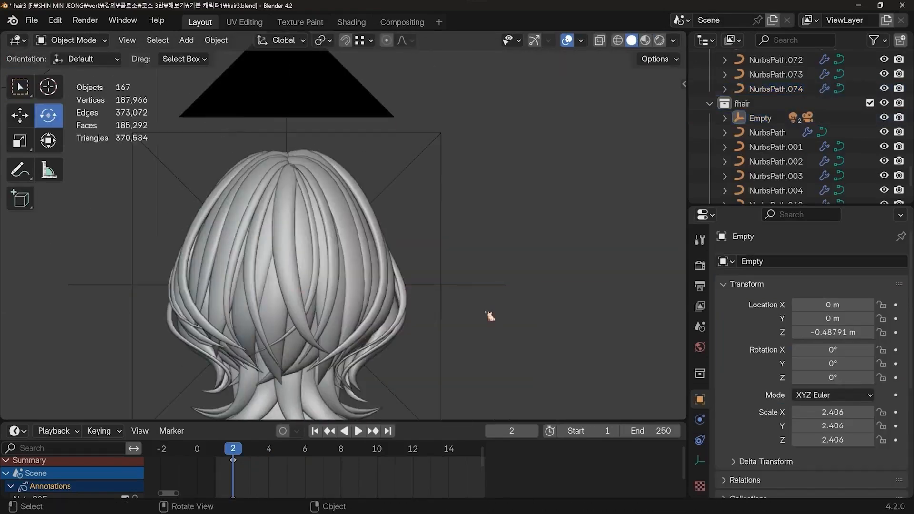
key(z)
key(r)
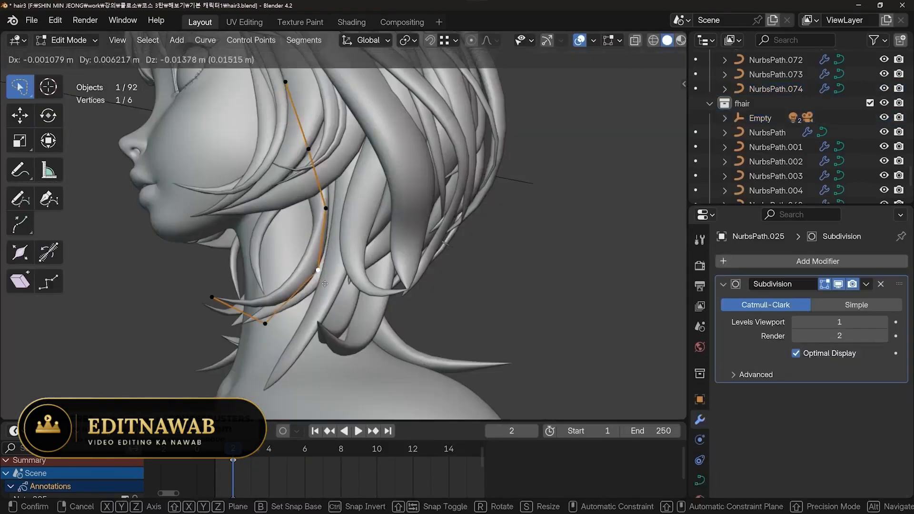
Move the control points of the hair strand curves around the neck and jaw to shape their curved tips
key(Tab)
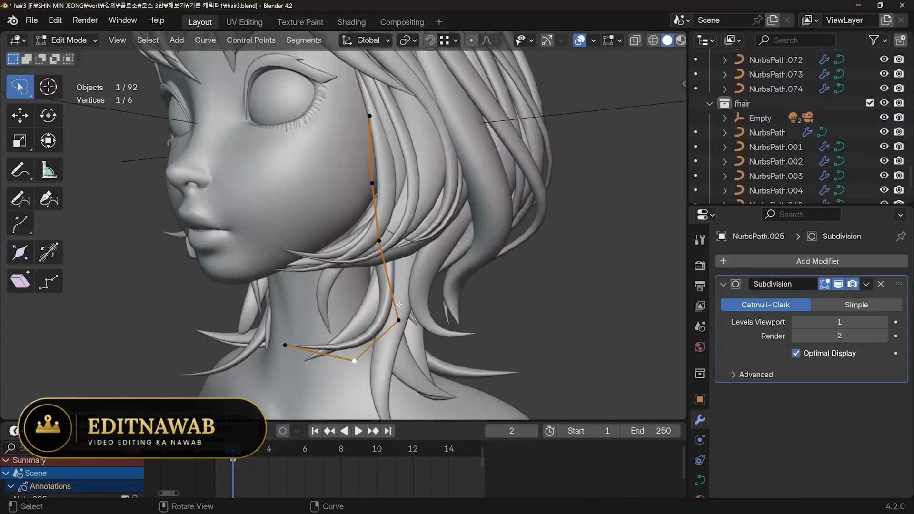
key(Tab)
key(KP_0)
key(Tab)
key(g)
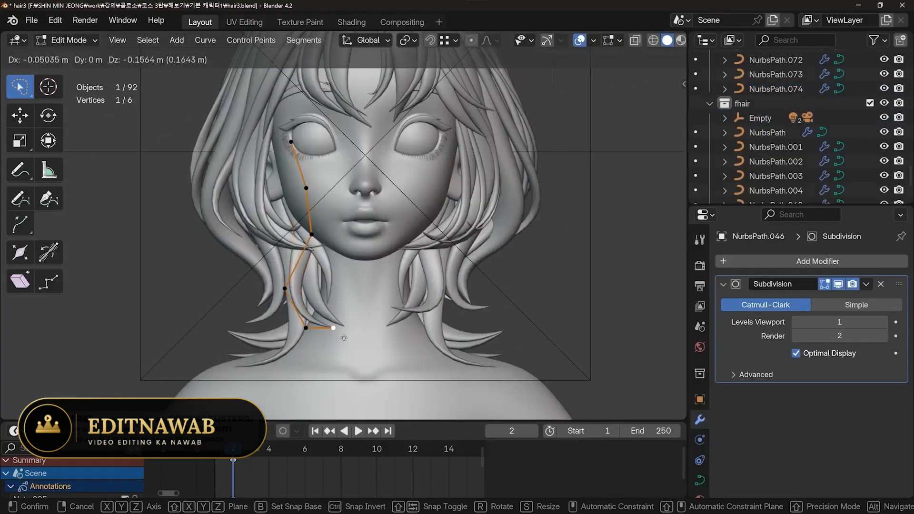
click(348, 290)
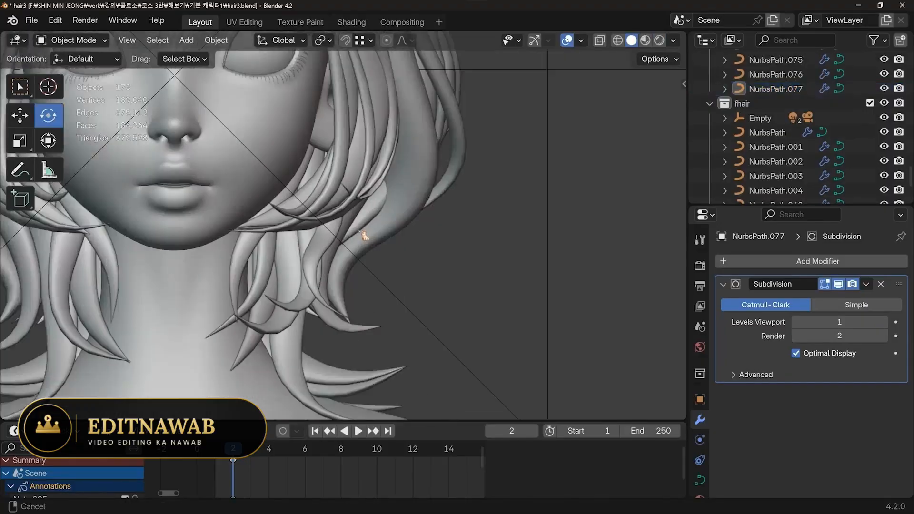
key(Tab)
key(g)
click(347, 208)
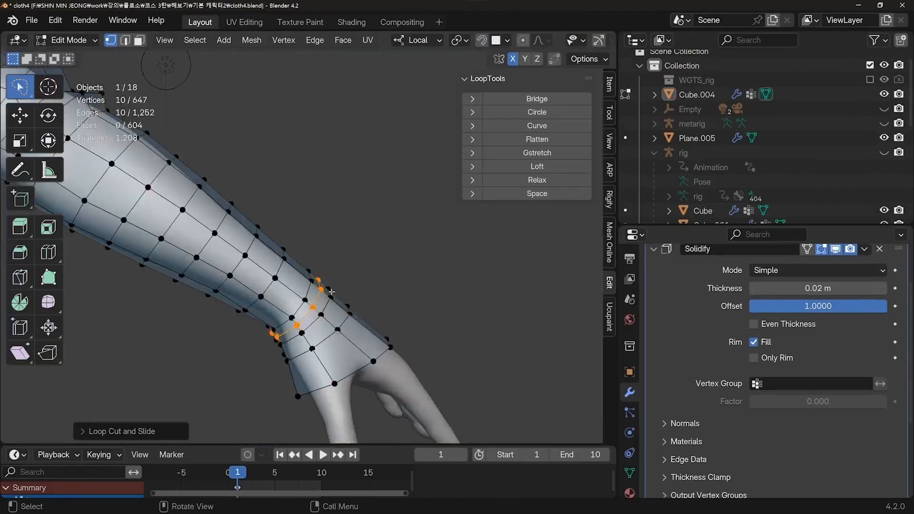
Scale and rotate the new edge loop at the sleeve's wrist to shape the cuff
key(s)
click(401, 248)
key(r)
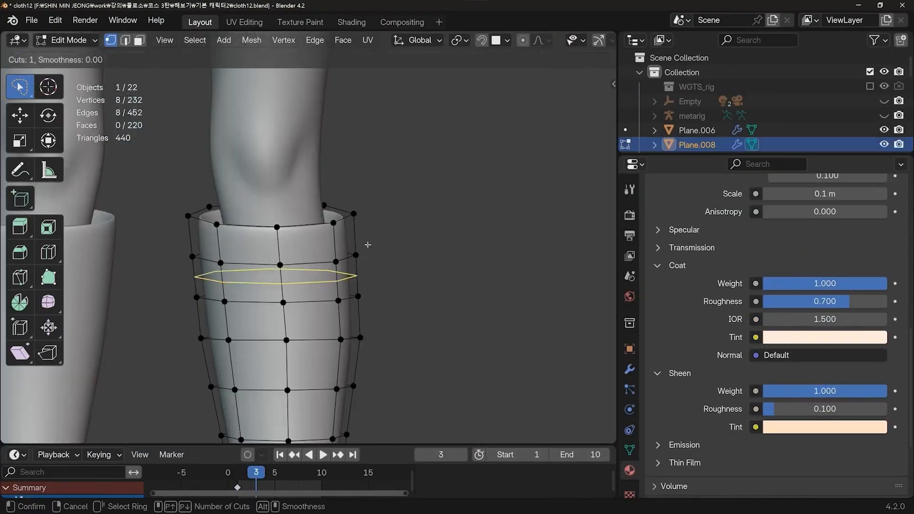
Add a horizontal edge loop below the boot's upper rim and select the loop around that seam
click(374, 261)
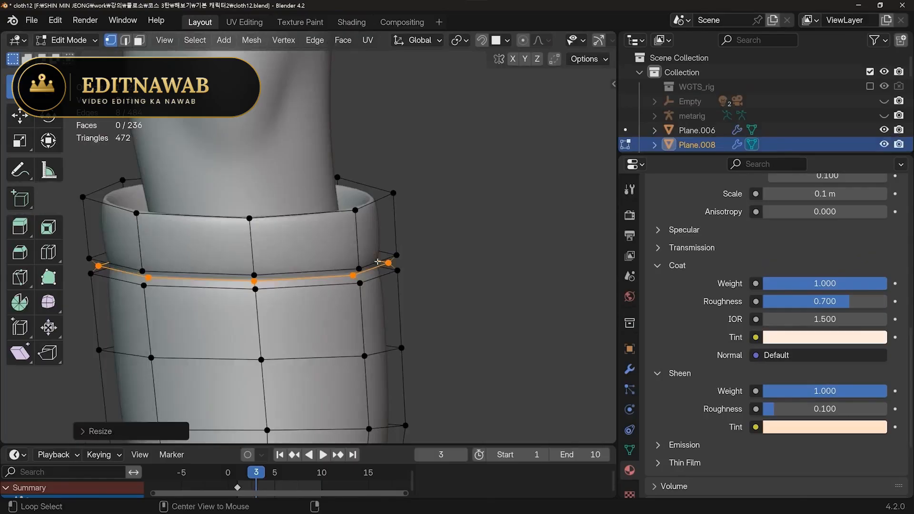
alt+click(378, 262)
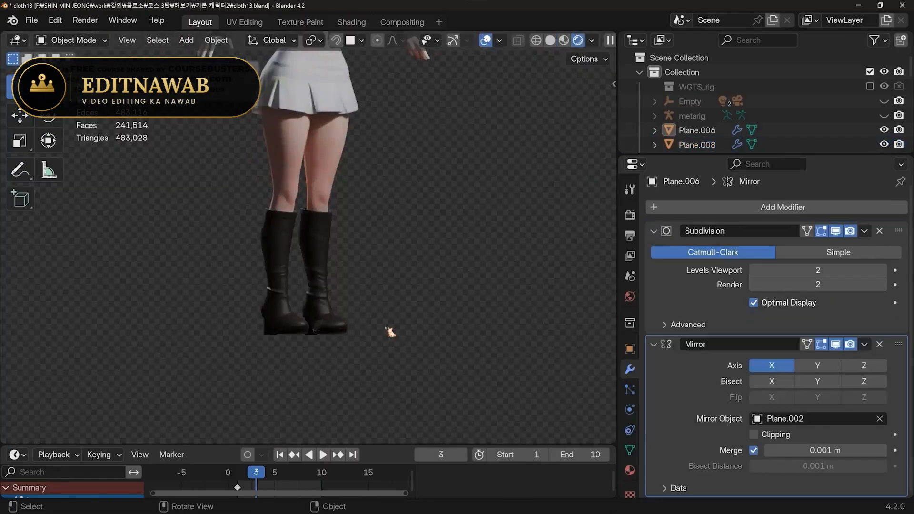
scroll(388, 331, down, 5)
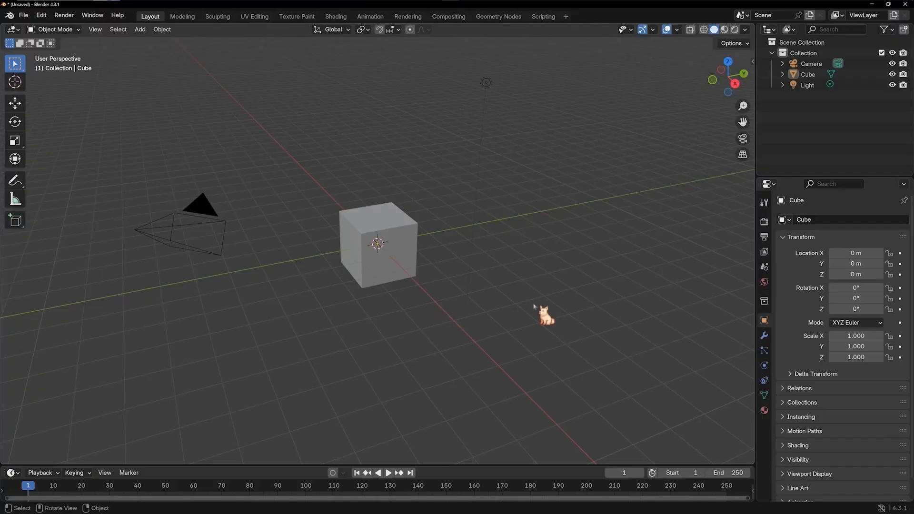
Set the keymap's Spacebar Action to Search in the Preferences
key(ctrl)
key(ctrl+comma)
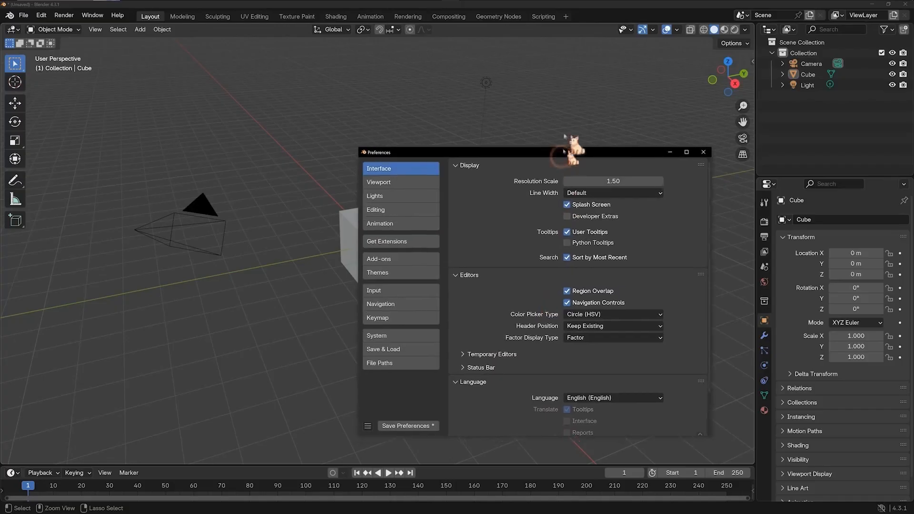
drag(569, 158, 565, 69)
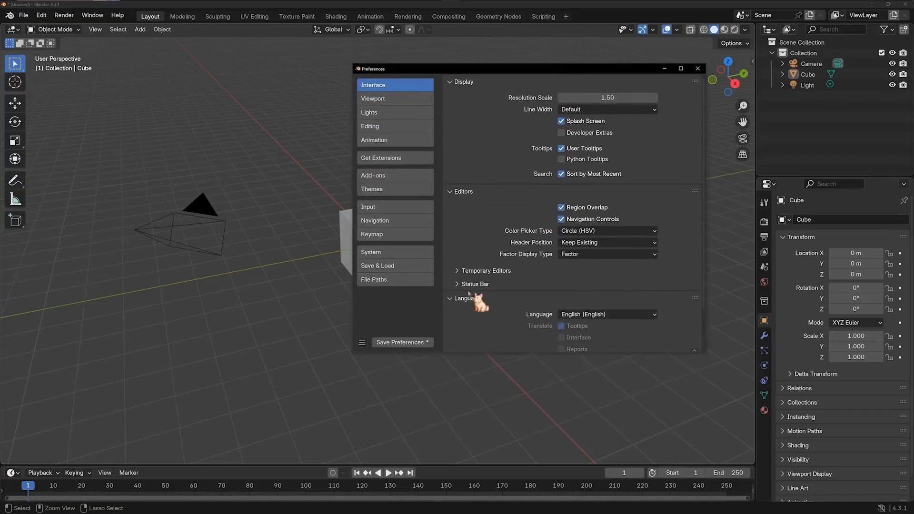
click(395, 237)
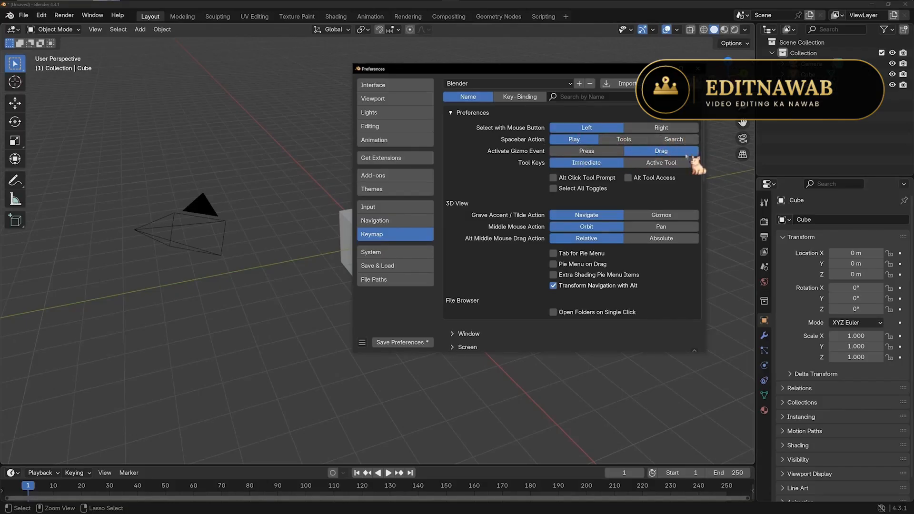
click(685, 139)
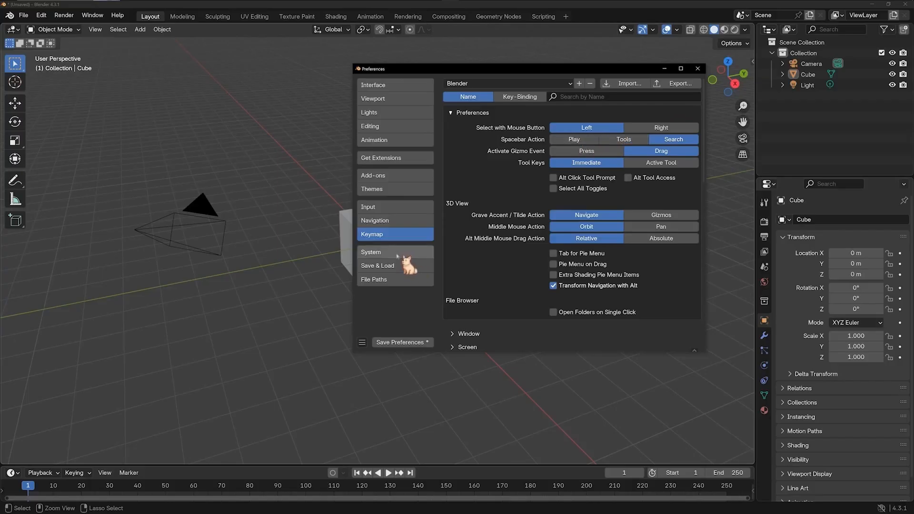
Set the Cycles render devices to CUDA and the undo steps to 256, and close the Preferences
click(381, 252)
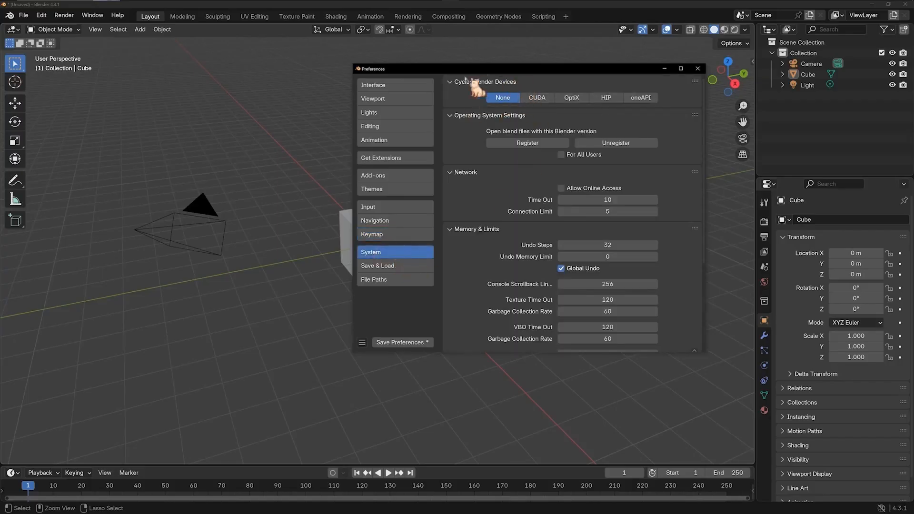
click(540, 98)
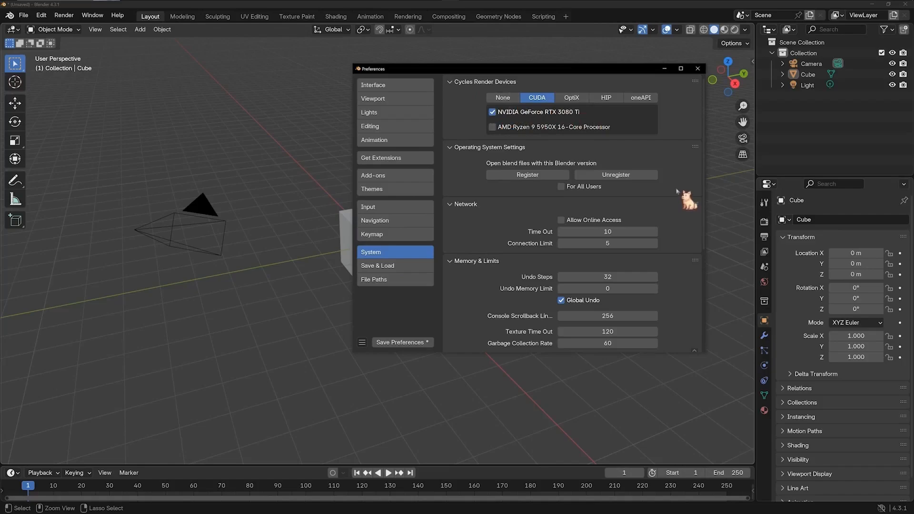
scroll(678, 190, down, 2)
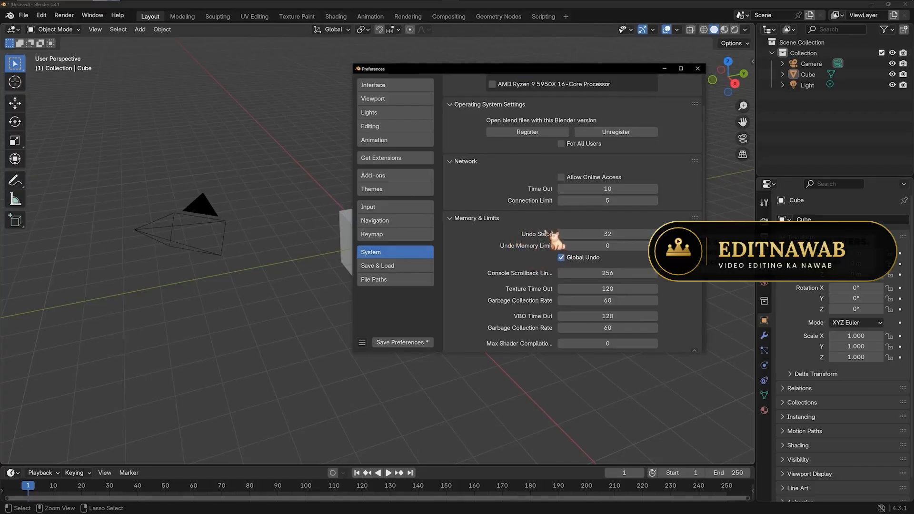
drag(597, 232, 601, 232)
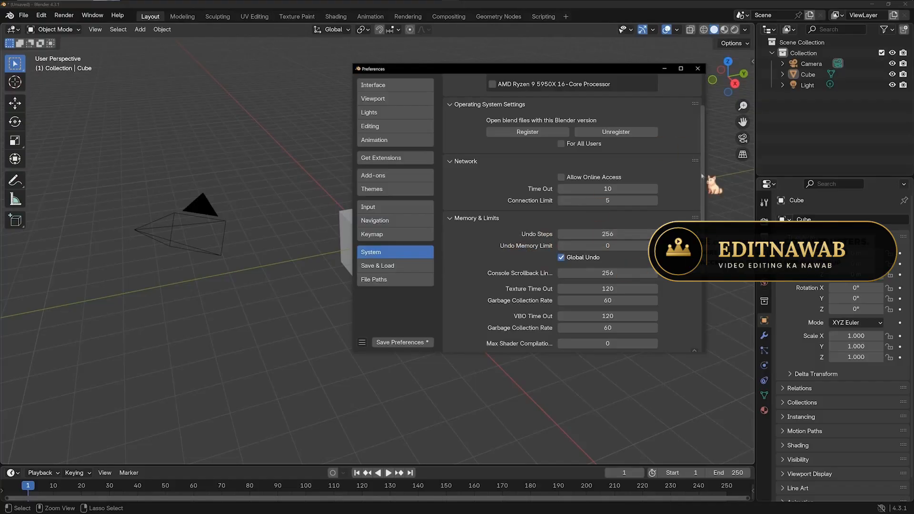
click(698, 68)
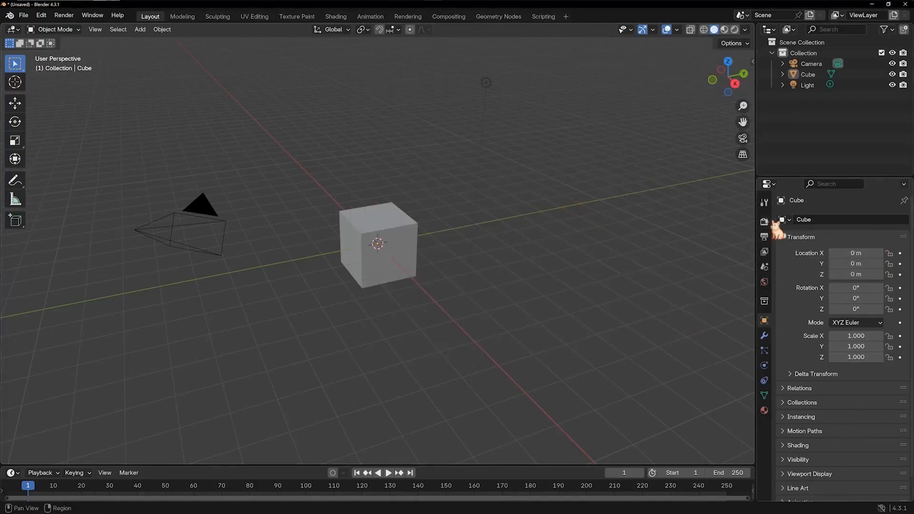
Switch the scene's render engine to Cycles
click(765, 222)
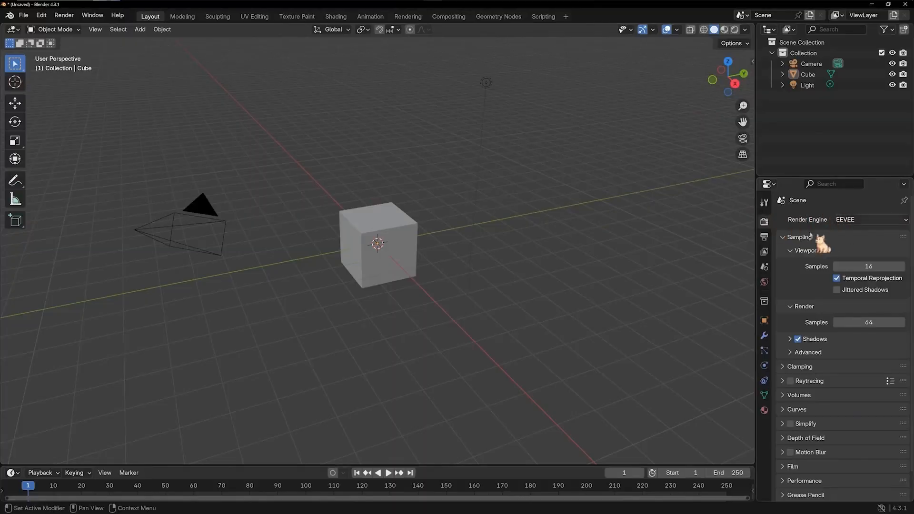
click(852, 221)
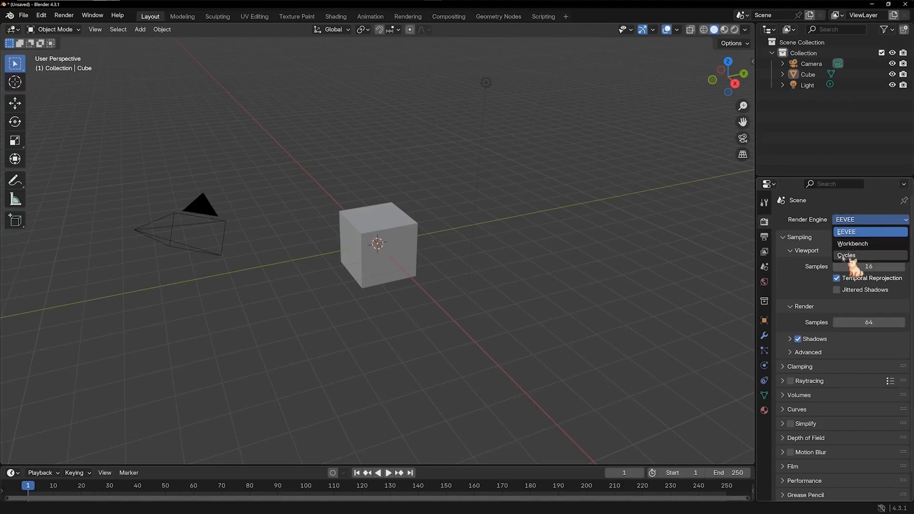
click(849, 256)
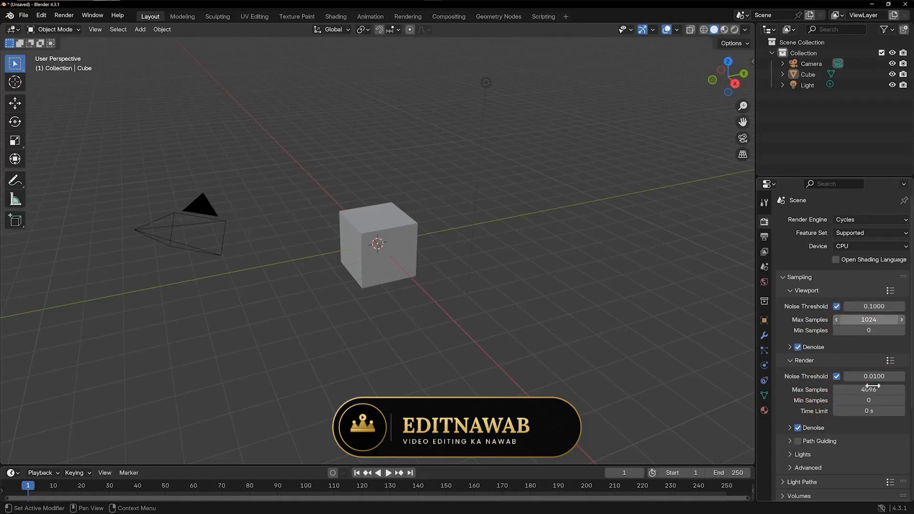
Set the maximum samples to 128 for both the viewport and the final render
click(857, 324)
text(128)
key(Return)
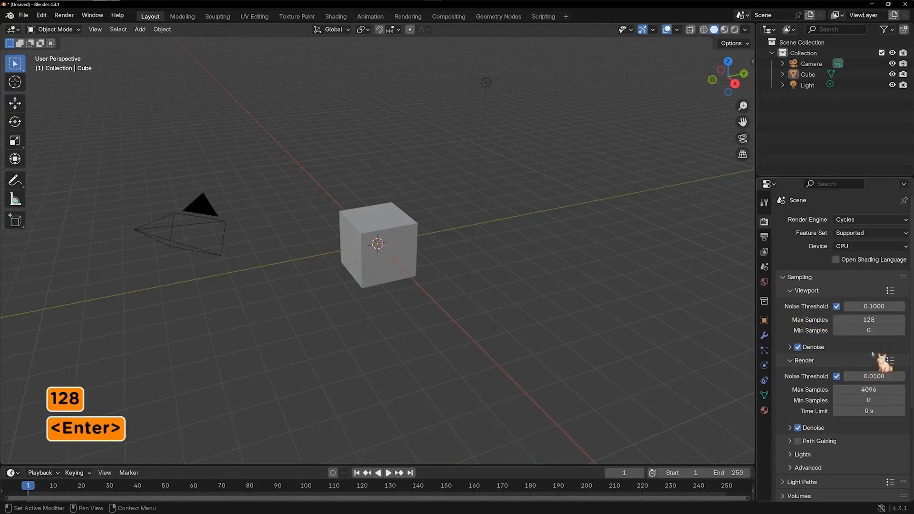
click(877, 389)
text(128)
key(Return)
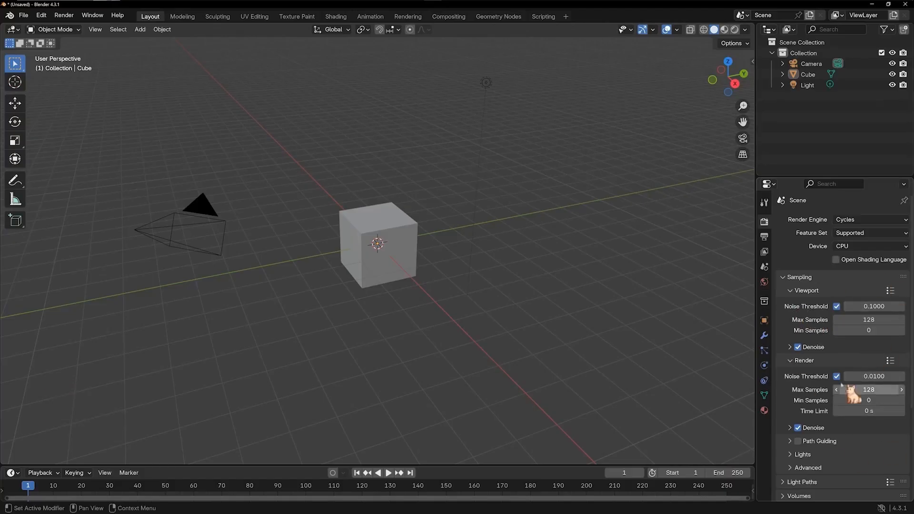
Enable a transparent background in the Film render settings
scroll(841, 384, down, 6)
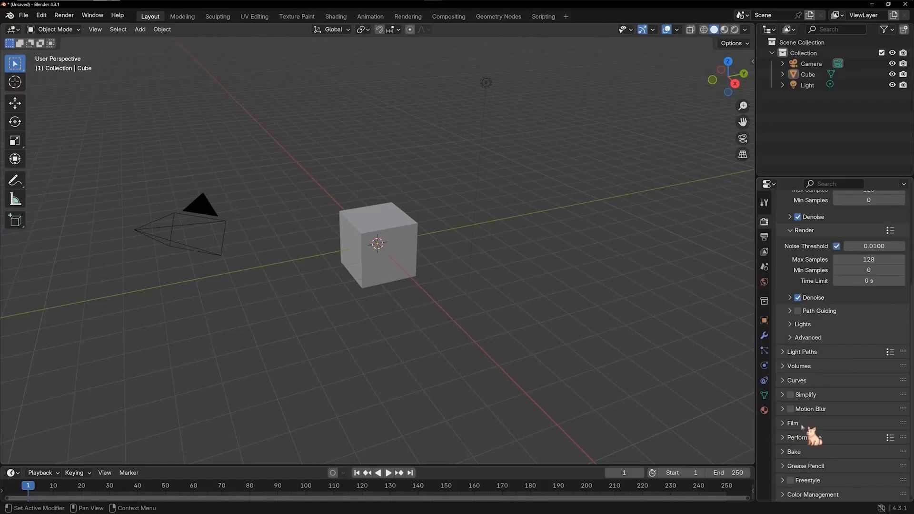
click(802, 425)
scroll(805, 424, down, 5)
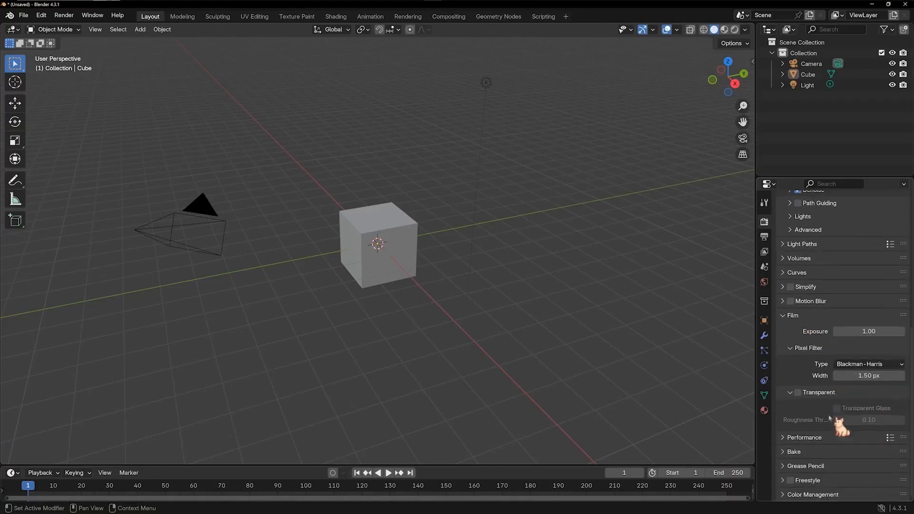
click(798, 393)
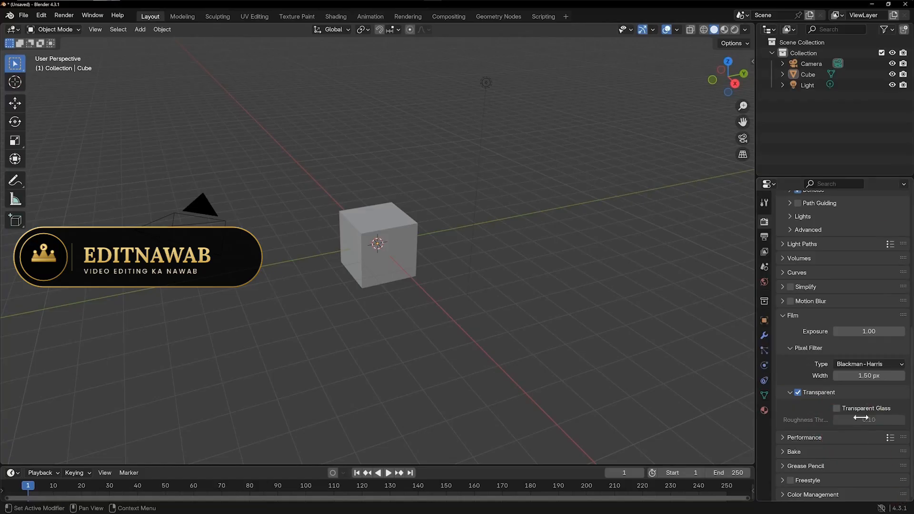
scroll(860, 385, up, 5)
scroll(859, 385, up, 6)
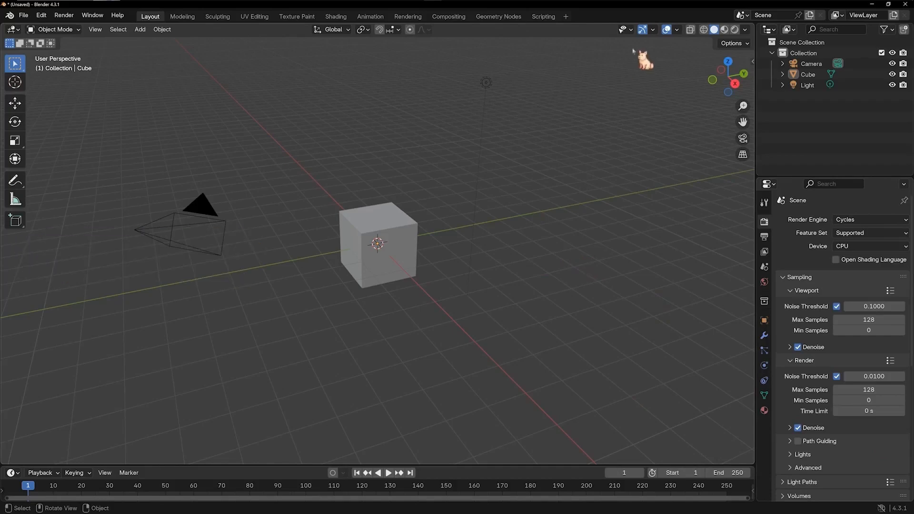
Toggle the viewport gizmos several times and leave them hidden
click(643, 30)
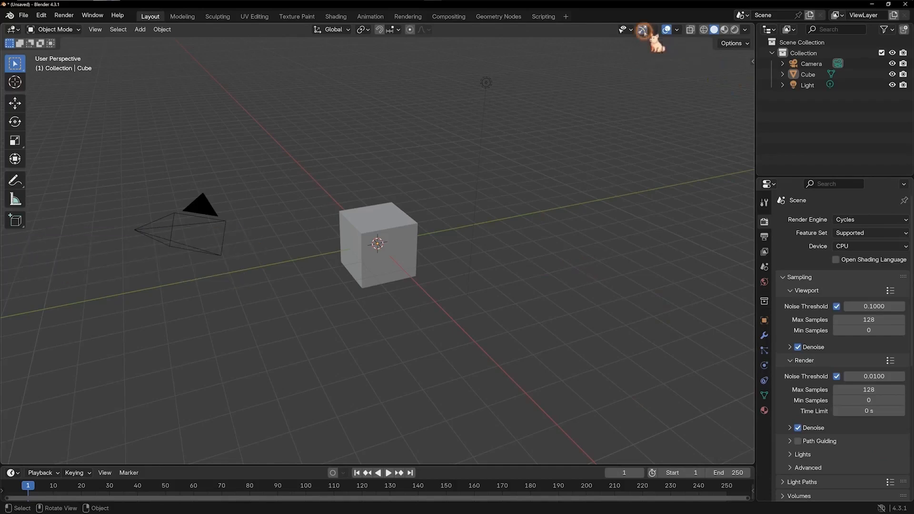
click(643, 30)
click(643, 30)
click(643, 30)
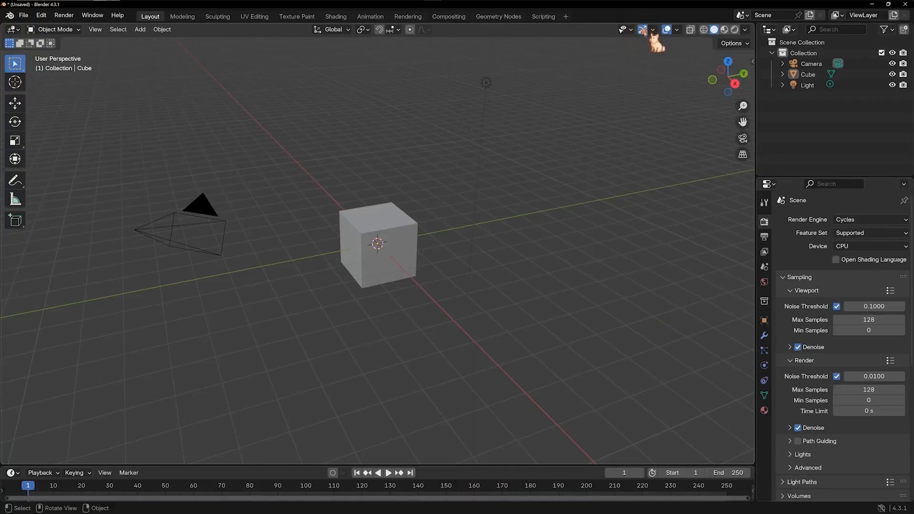
click(643, 30)
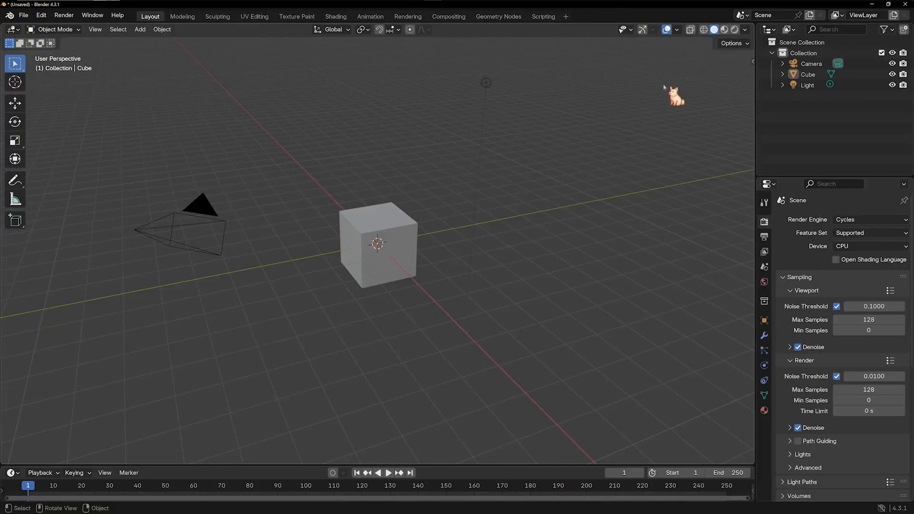
Hide the floor grid and the X and Y axes in the Layout workspace's viewport overlays
click(678, 30)
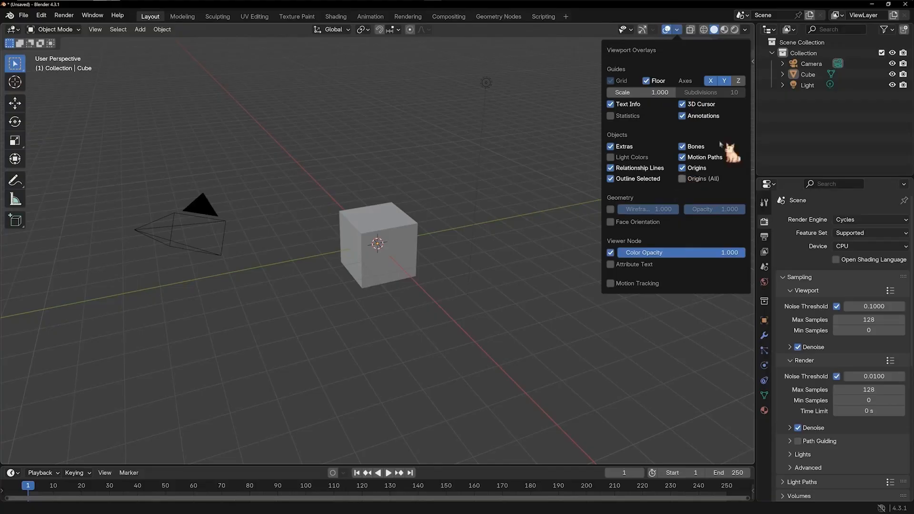
click(725, 81)
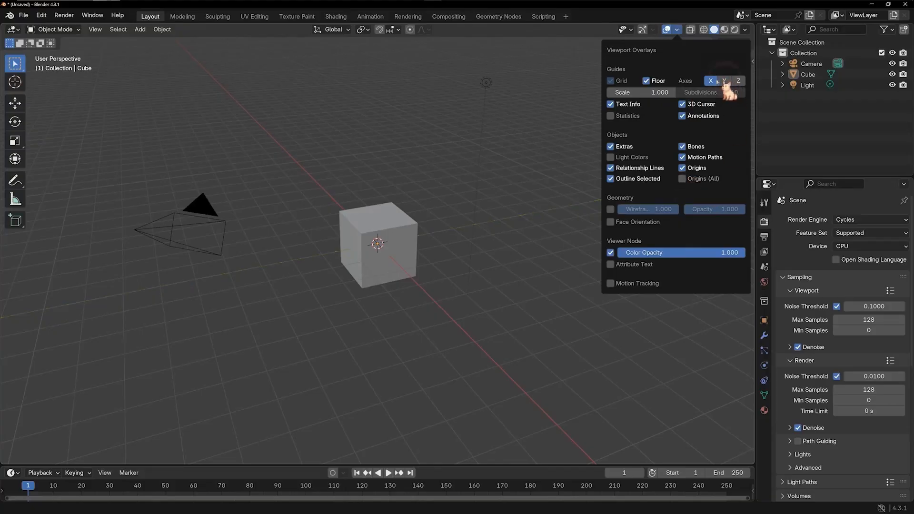
click(710, 81)
click(647, 81)
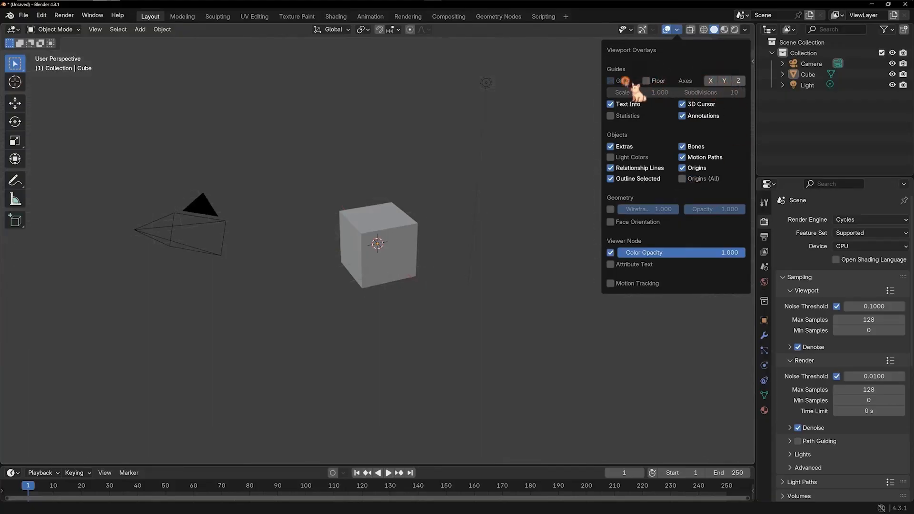
Hide the text info, 3D cursor, annotations, bones, motion paths and relationship lines in the Layout viewport overlays
click(637, 93)
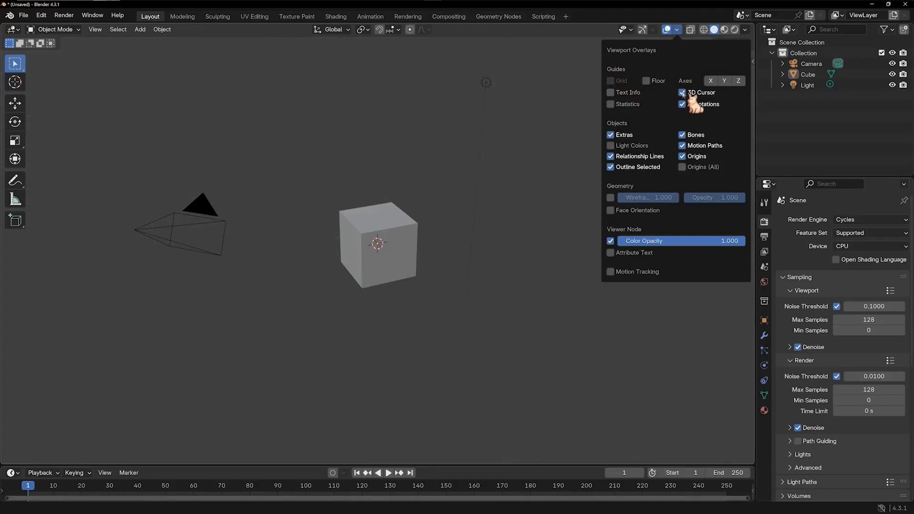
click(682, 92)
click(682, 104)
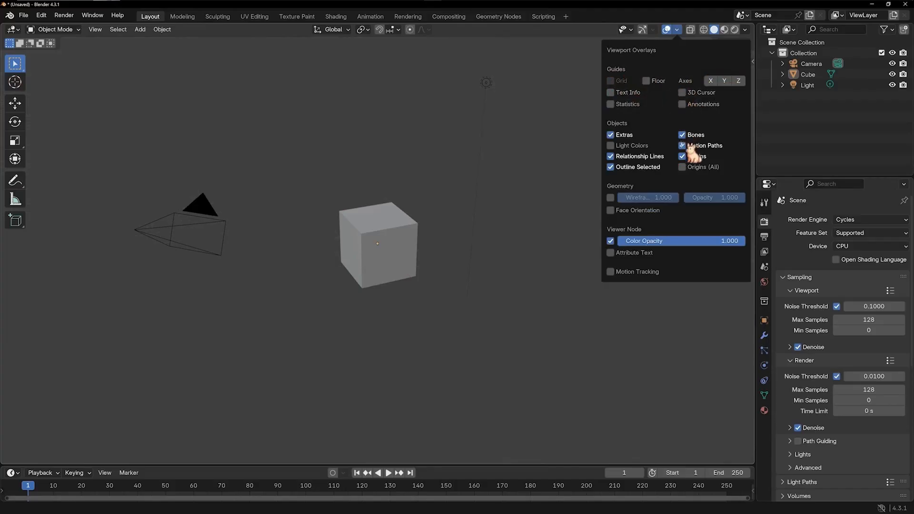
click(683, 134)
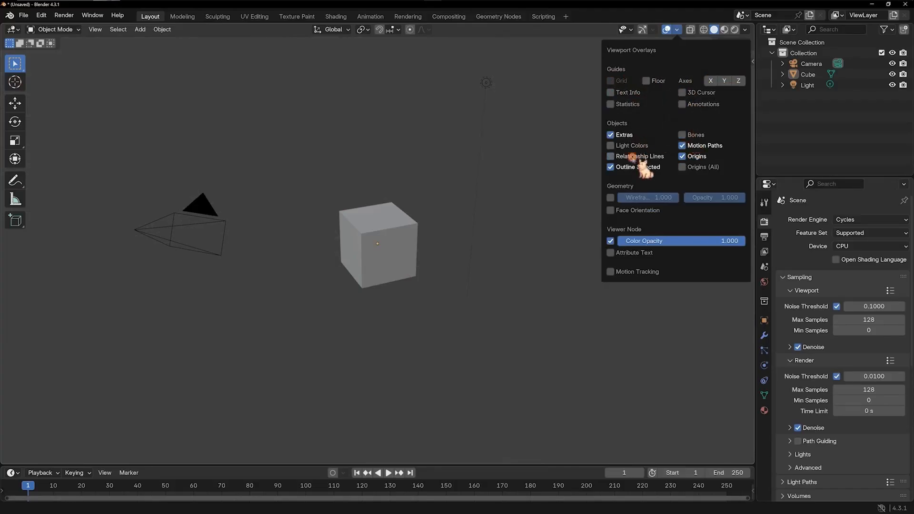
click(690, 147)
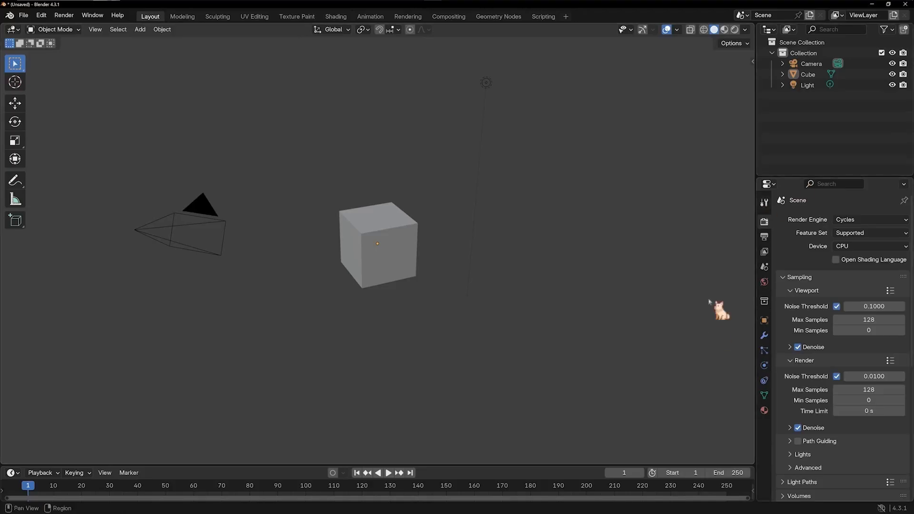
Make the timeline area slightly taller and fine-tune the border between the outliner and the properties editor
drag(648, 466, 666, 444)
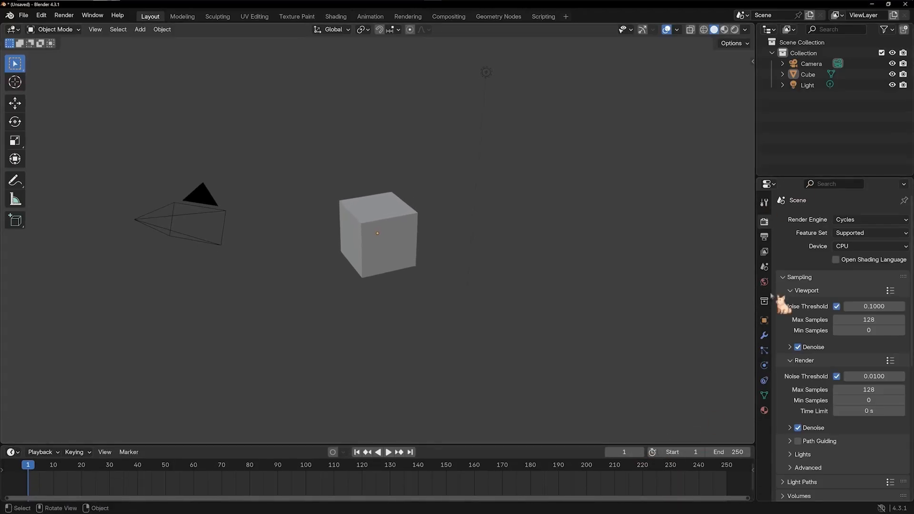
drag(781, 180, 784, 184)
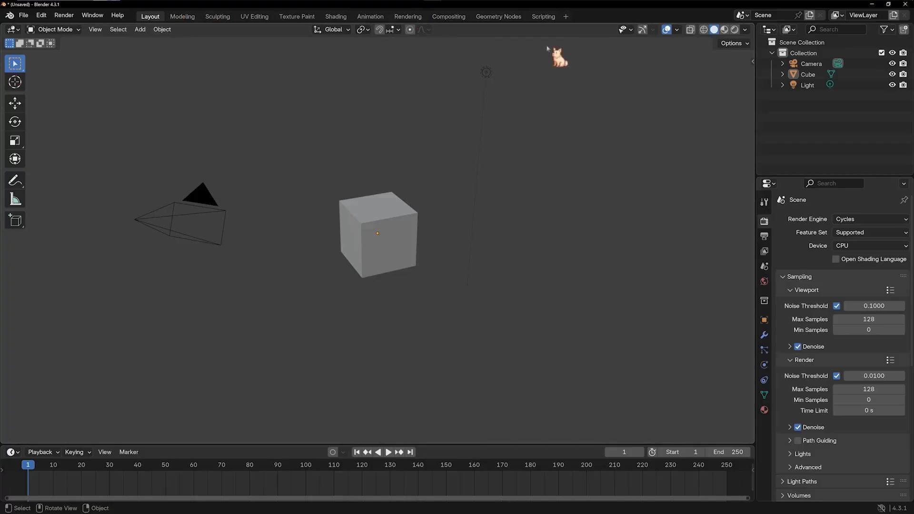
Delete the Modeling, Sculpting and Animation workspaces
right_click(192, 18)
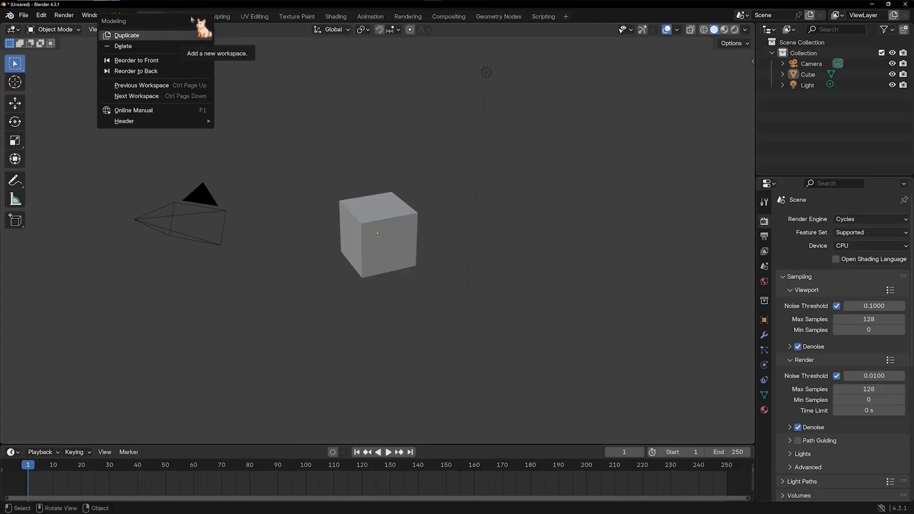
click(170, 46)
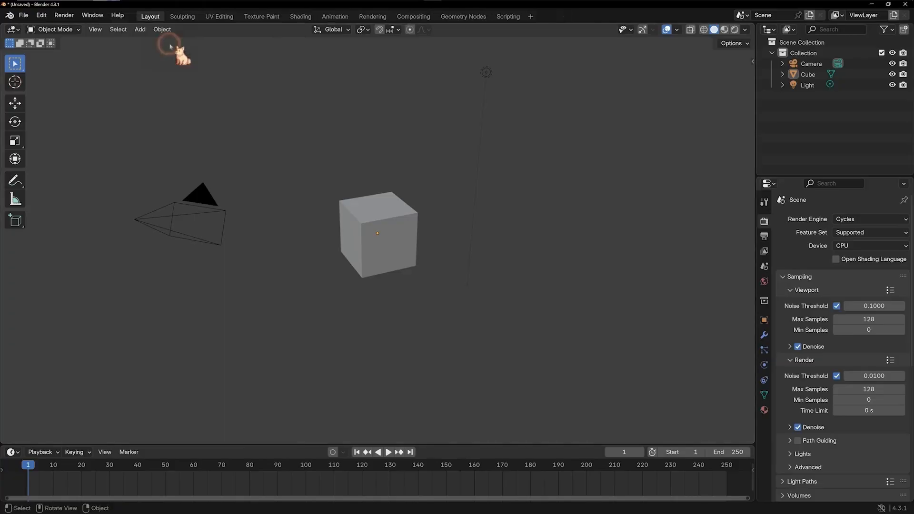
right_click(184, 19)
click(180, 46)
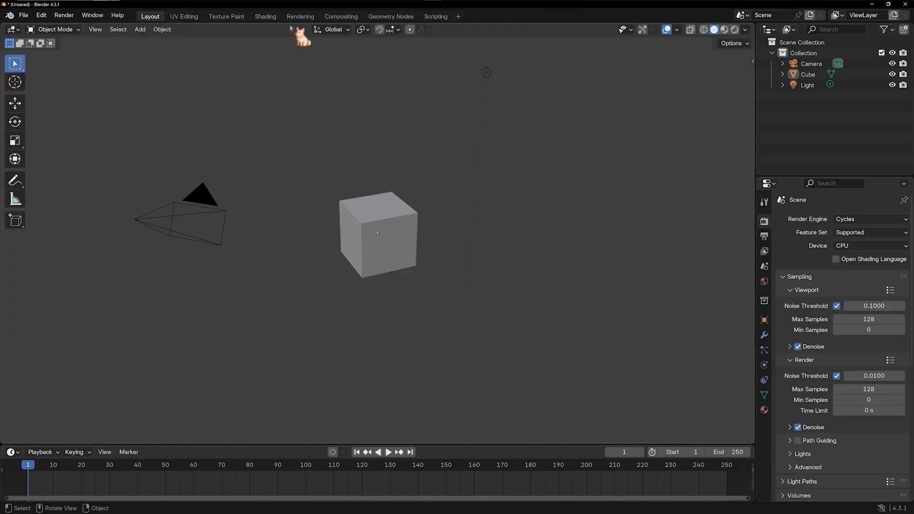
Delete the Rendering, Geometry Nodes and Scripting workspaces
right_click(298, 18)
click(267, 46)
right_click(352, 19)
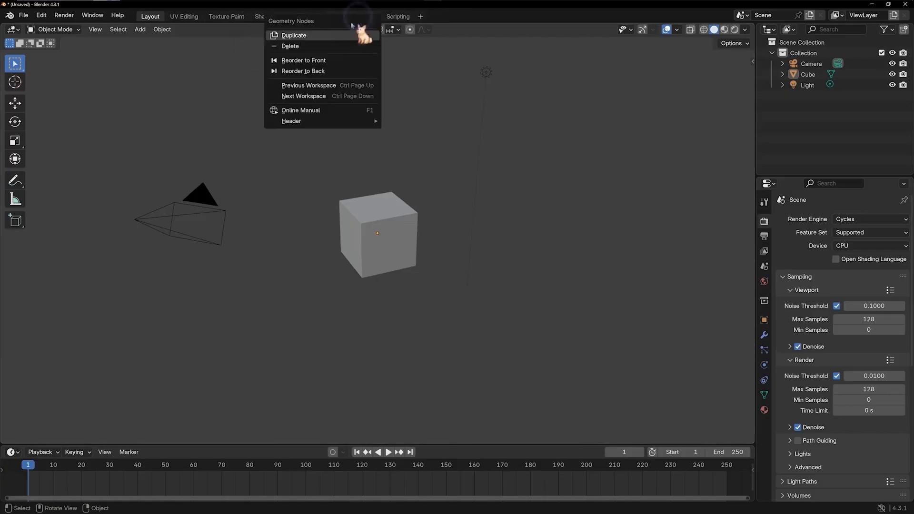
click(327, 46)
right_click(347, 17)
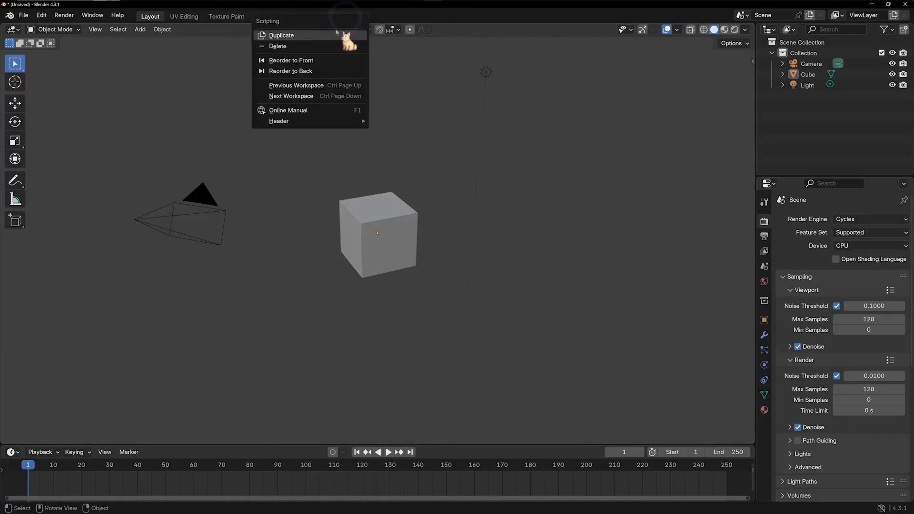
click(316, 46)
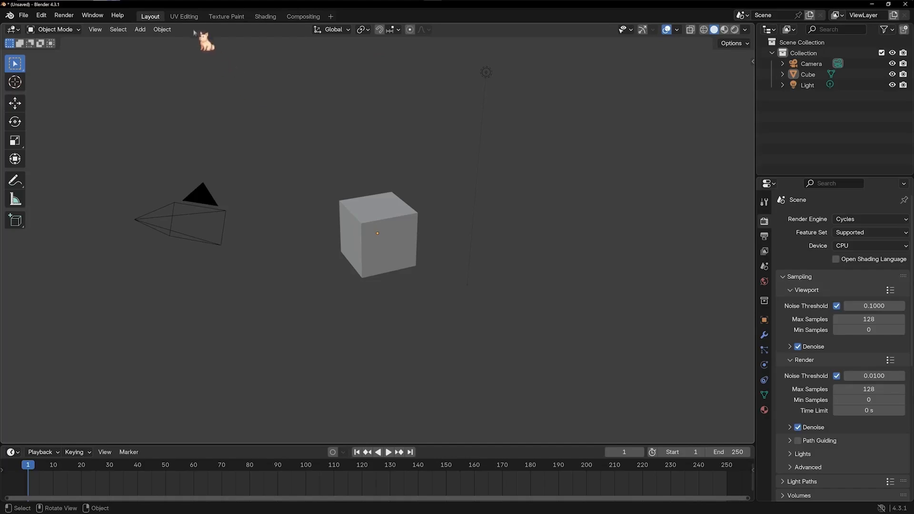
Switch to the UV Editing workspace and hide the floor grid and the X and Y axes in its 3D viewport
click(186, 17)
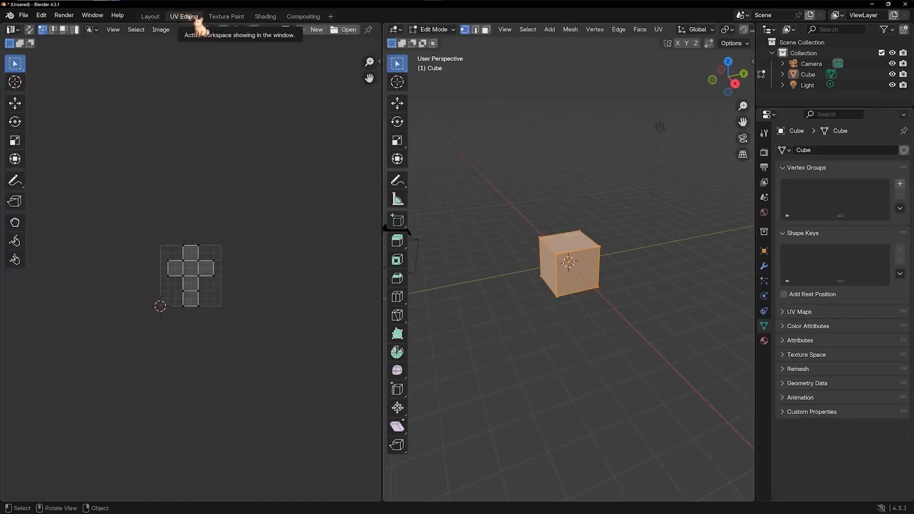
scroll(237, 321, up, 3)
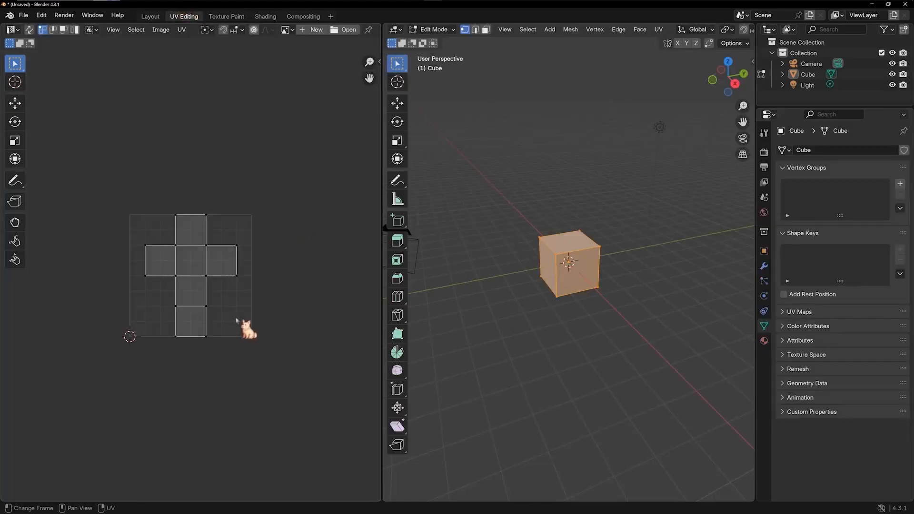
scroll(238, 323, up, 4)
scroll(621, 302, up, 3)
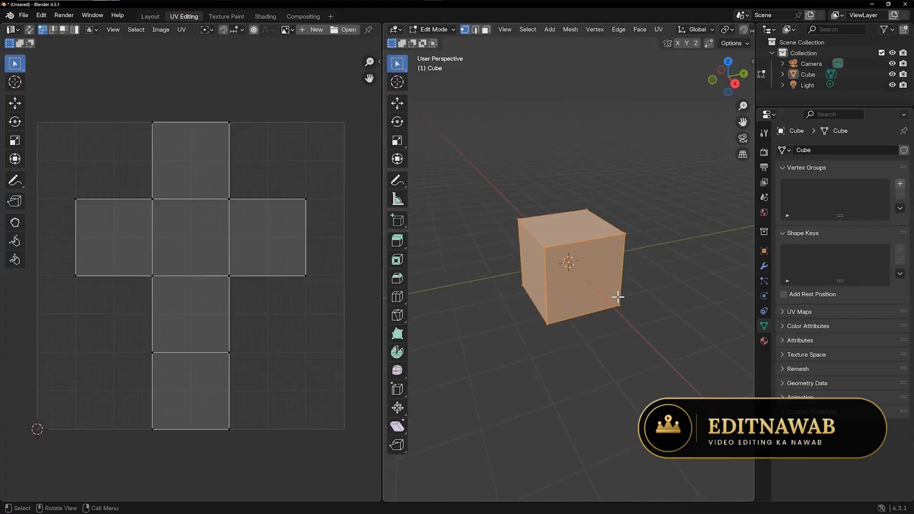
scroll(618, 298, up, 1)
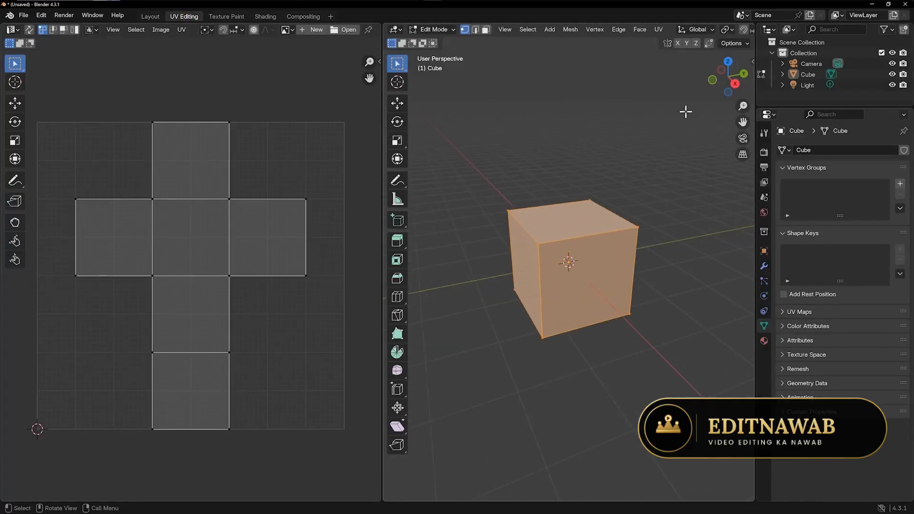
scroll(686, 119, down, 5)
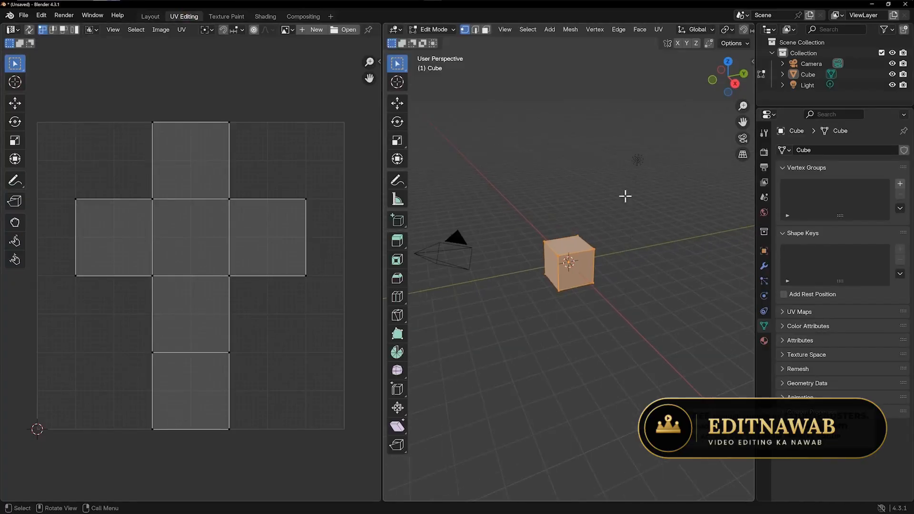
scroll(720, 30, down, 5)
click(714, 29)
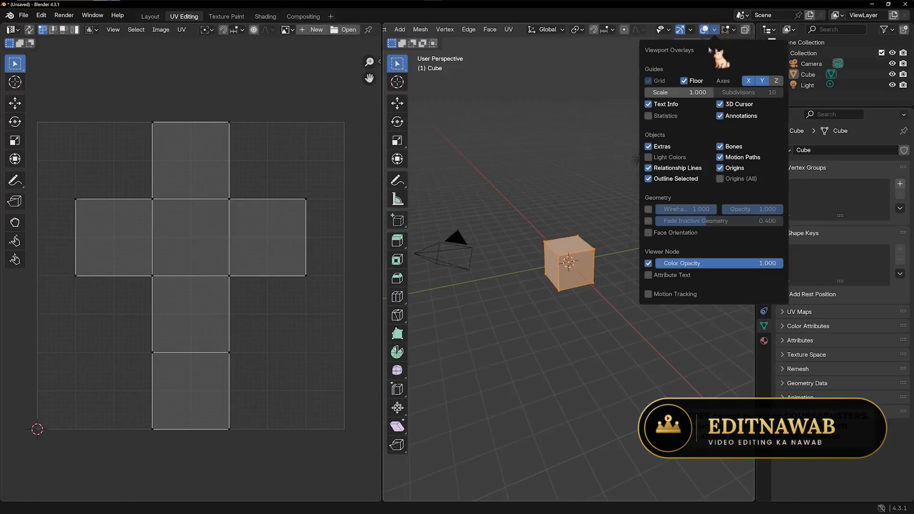
click(689, 81)
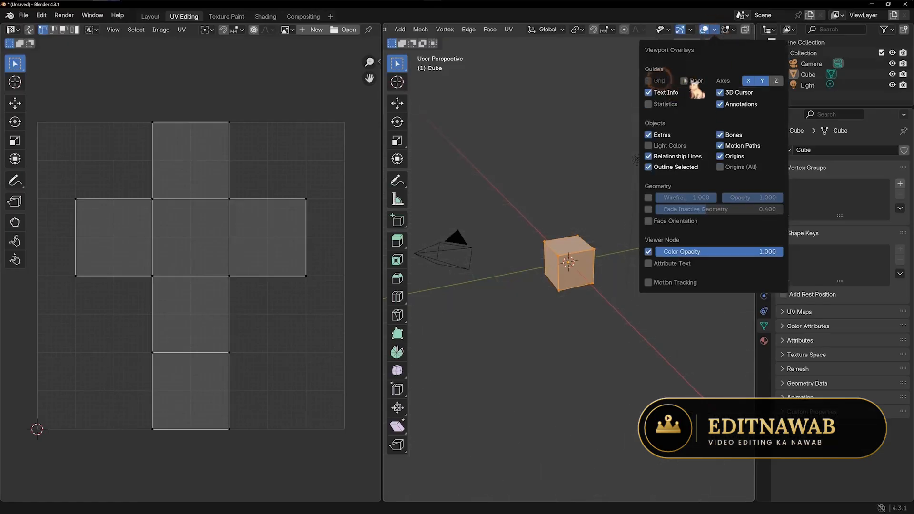
click(749, 80)
click(762, 81)
Hide the 3D cursor, annotations, text info, extras, bones, motion paths, origins and gizmos in the UV Editing workspace's 3D viewport
click(720, 93)
click(721, 104)
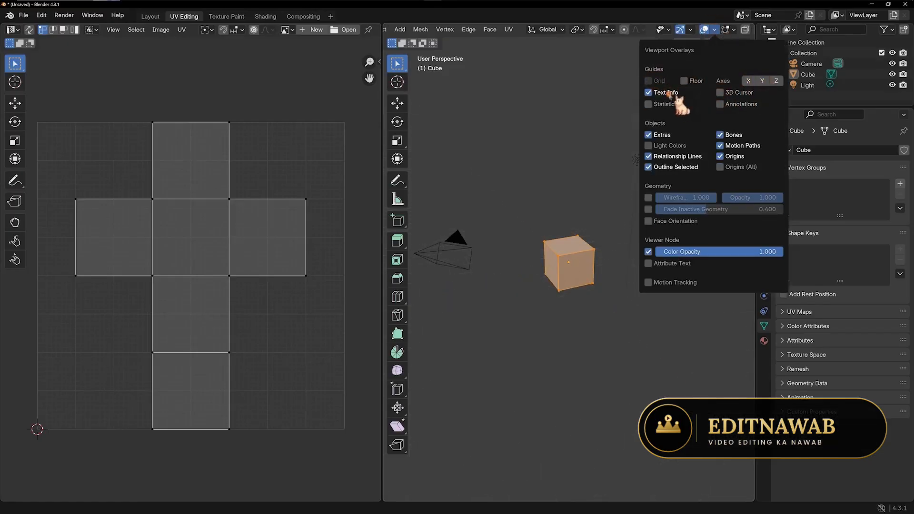
click(649, 92)
click(669, 137)
click(724, 135)
click(721, 145)
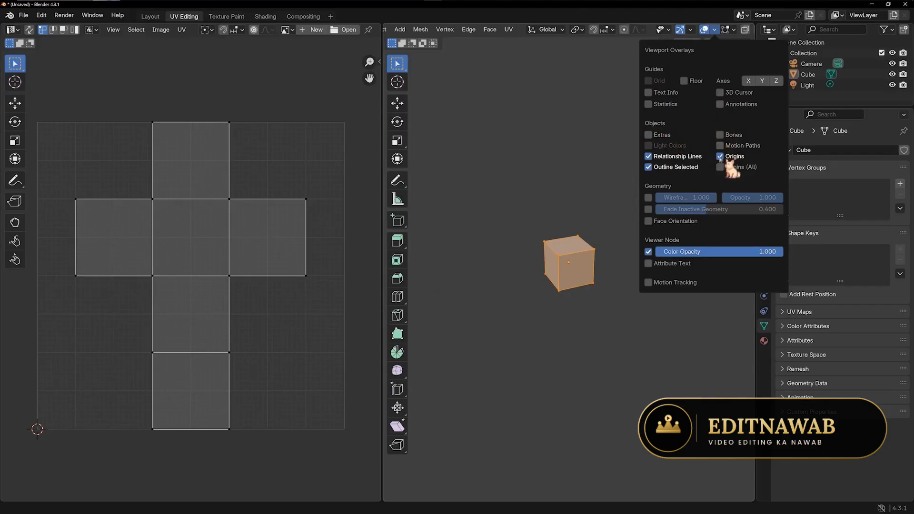
click(701, 156)
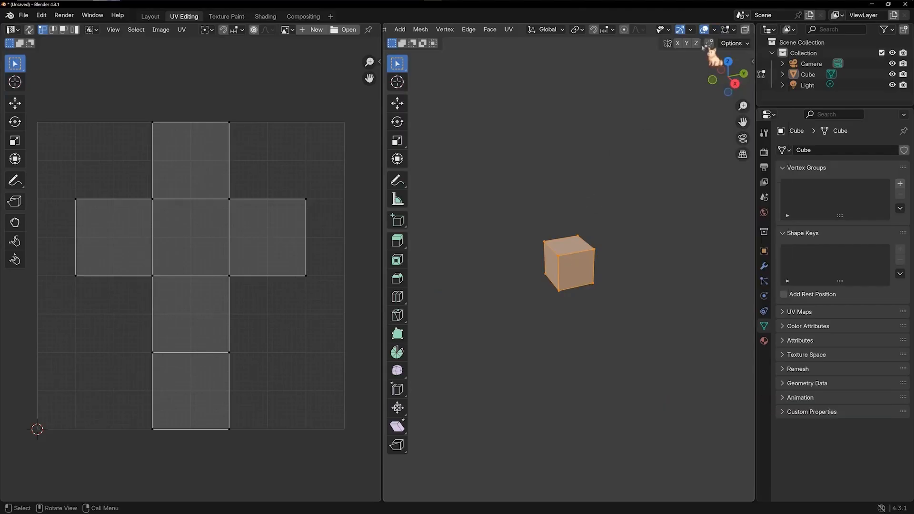
click(680, 30)
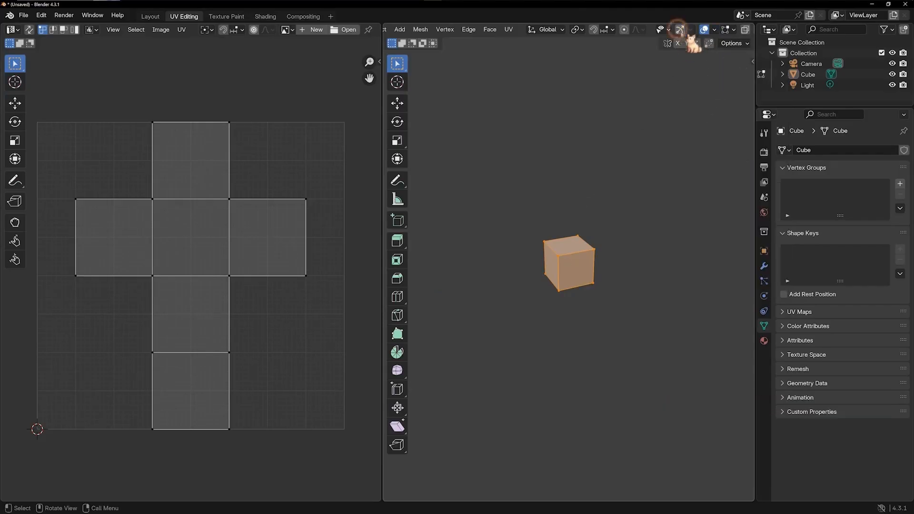
scroll(600, 308, up, 6)
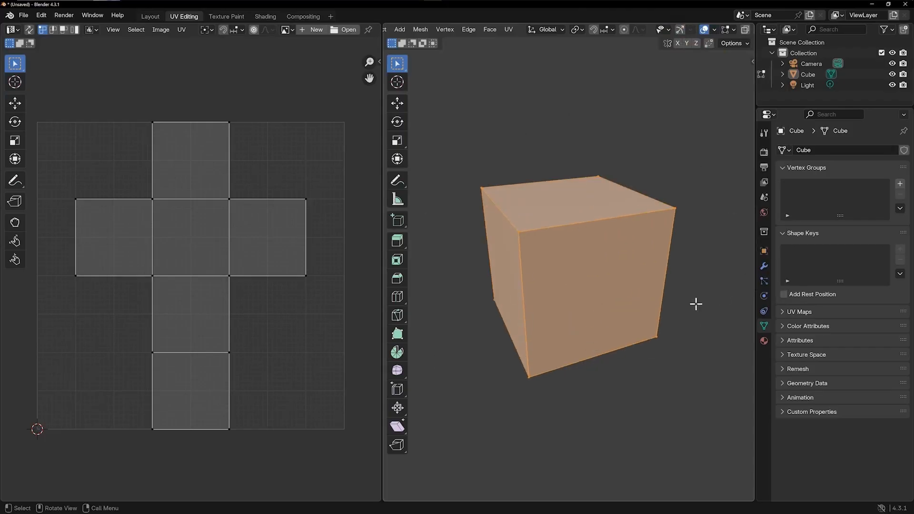
Switch to the Texture Paint workspace and hide the floor grid and text info overlays in its 3D viewport
click(228, 16)
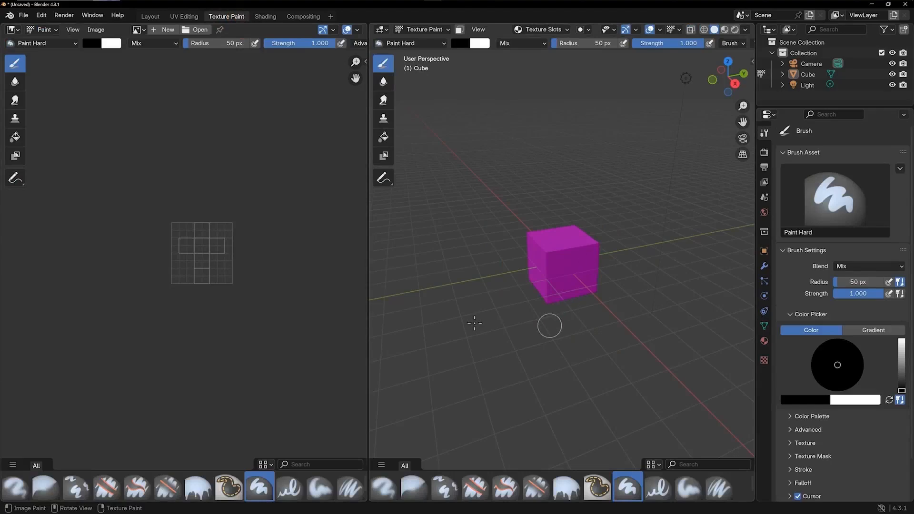
scroll(201, 258, up, 6)
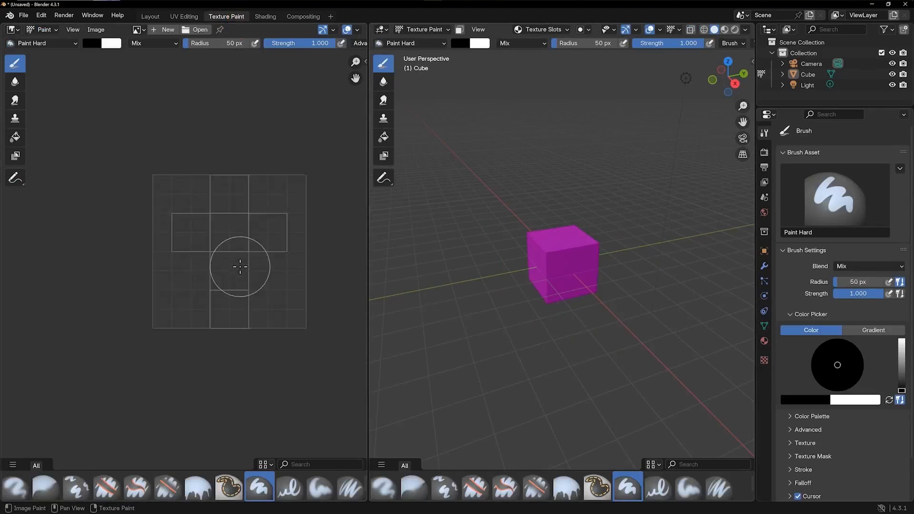
middle_drag(178, 246, 206, 268)
scroll(645, 270, up, 4)
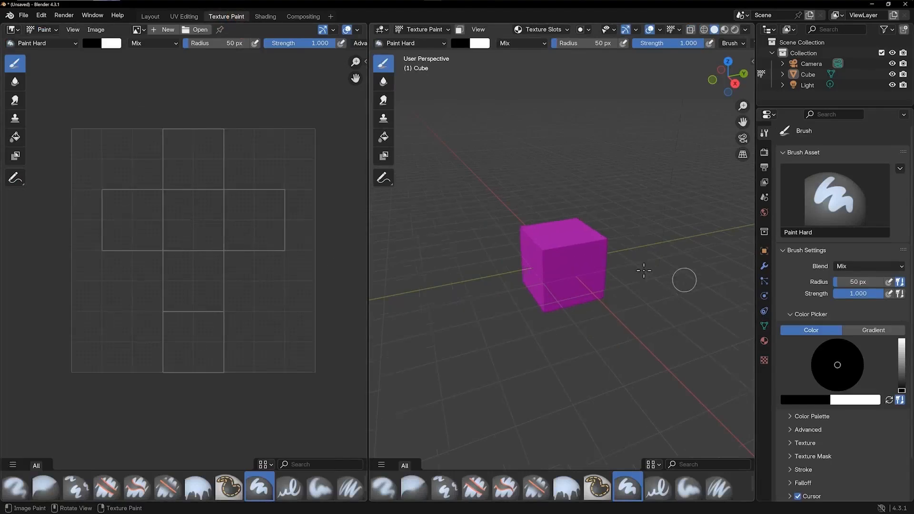
scroll(660, 259, down, 5)
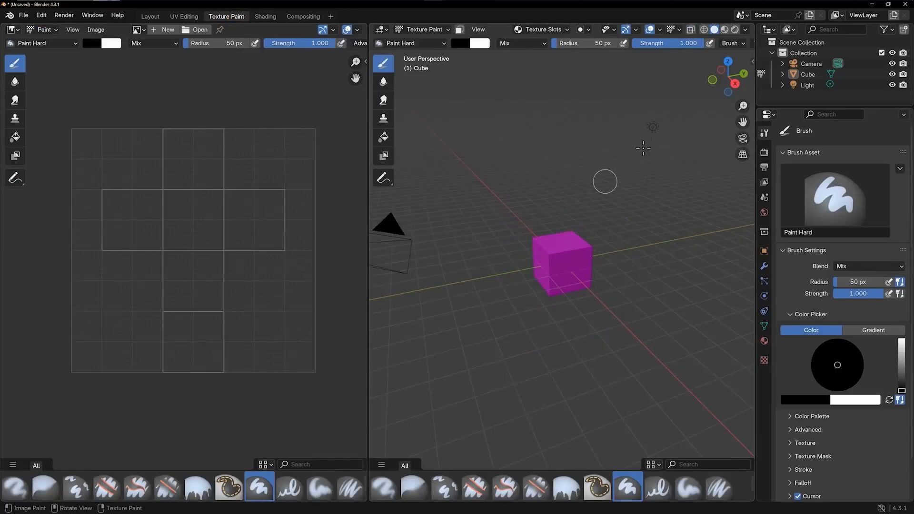
scroll(729, 41, right, 4)
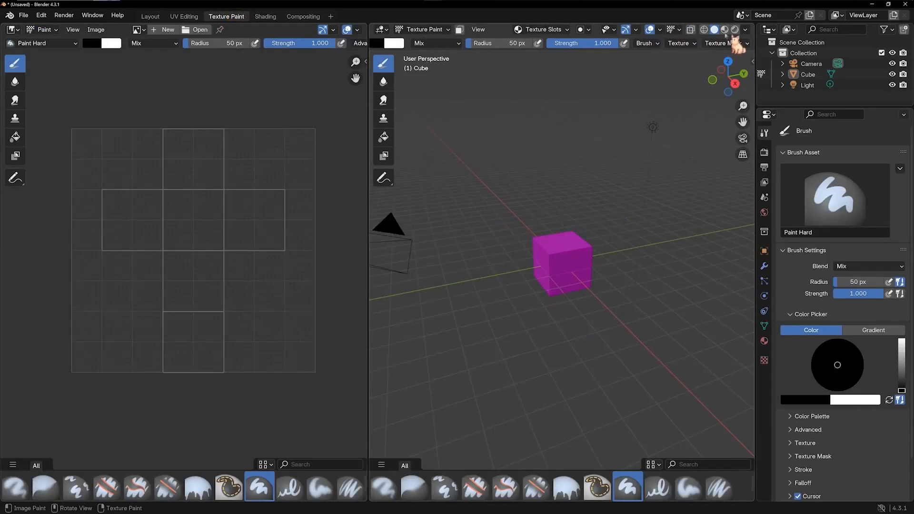
click(660, 30)
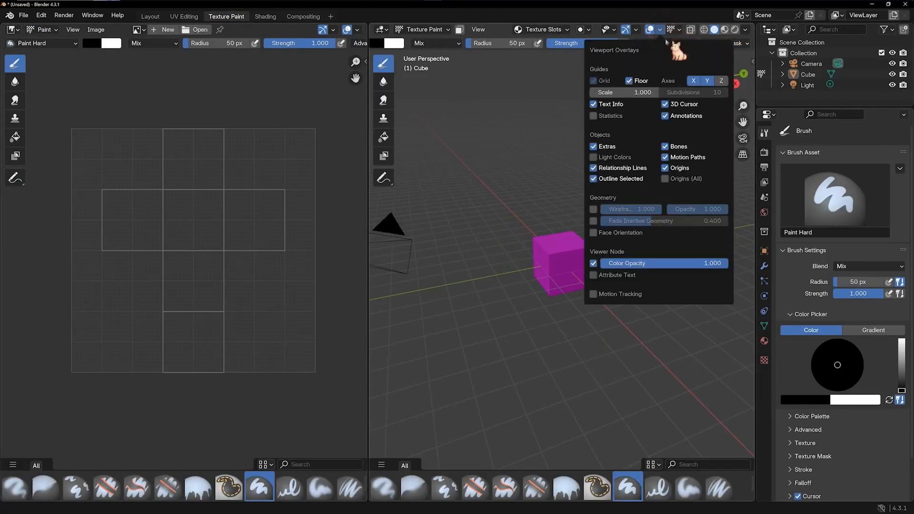
click(638, 80)
click(611, 93)
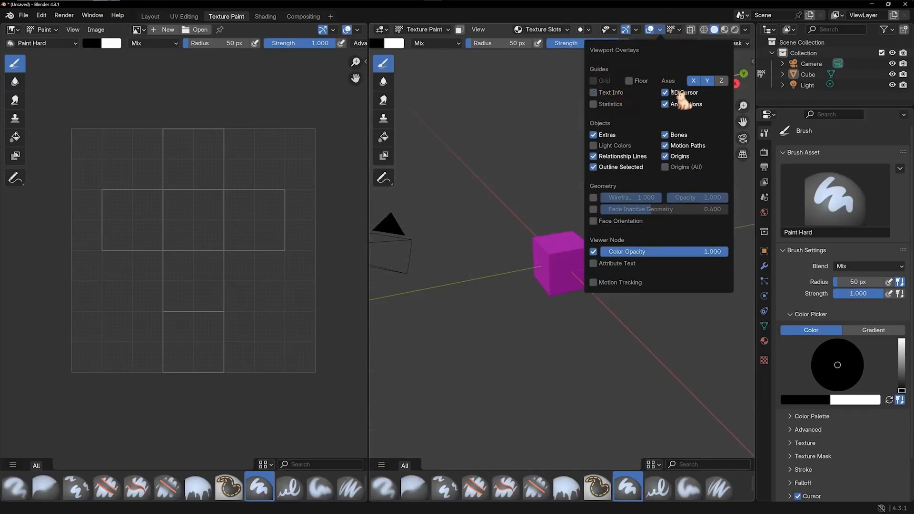
Hide the 3D cursor, annotations and all axes in the Texture Paint workspace's 3D viewport
click(676, 93)
click(677, 103)
click(694, 81)
click(707, 80)
click(722, 80)
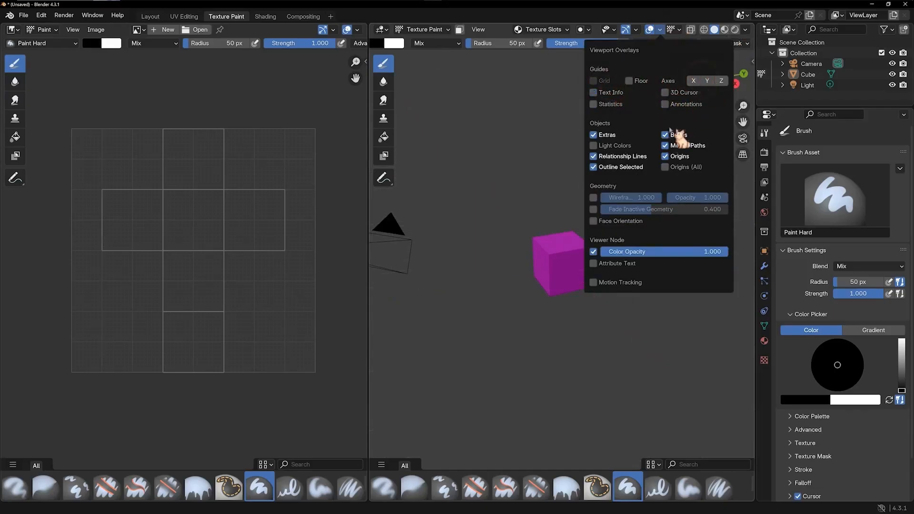
Hide bones, extras, relationship lines, motion paths, origins and gizmos in the Texture Paint workspace's 3D viewport
click(676, 135)
click(607, 135)
click(620, 156)
click(675, 145)
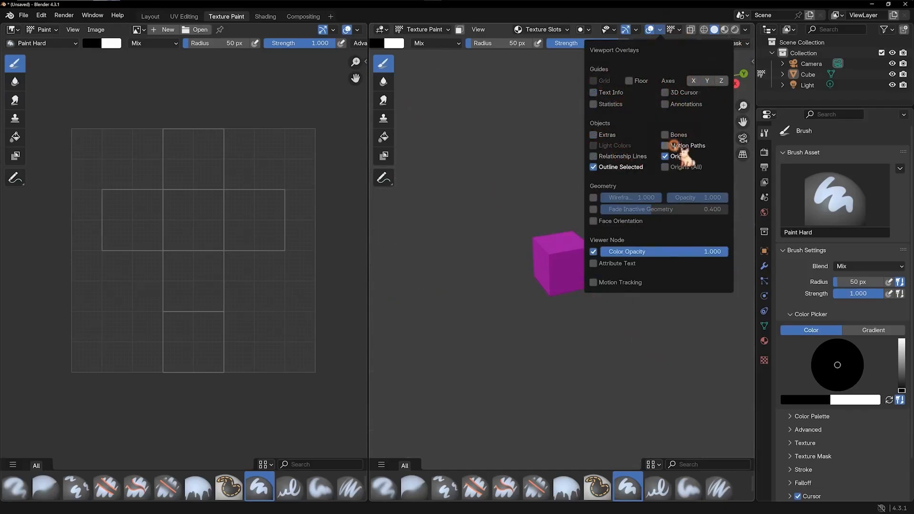
click(672, 157)
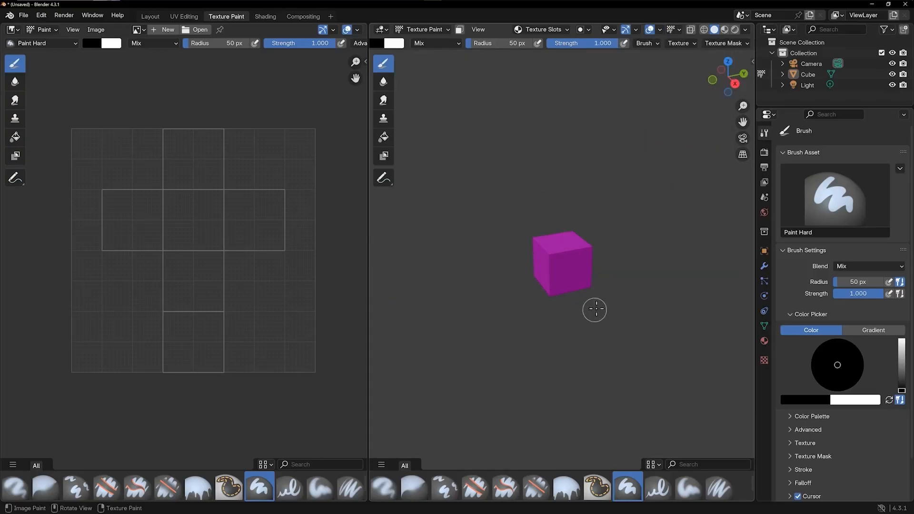
scroll(595, 310, up, 8)
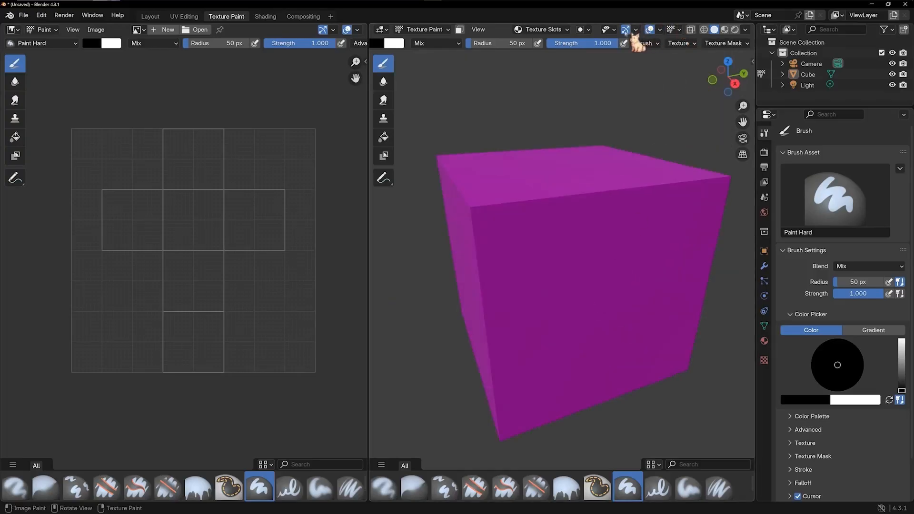
scroll(665, 221, down, 10)
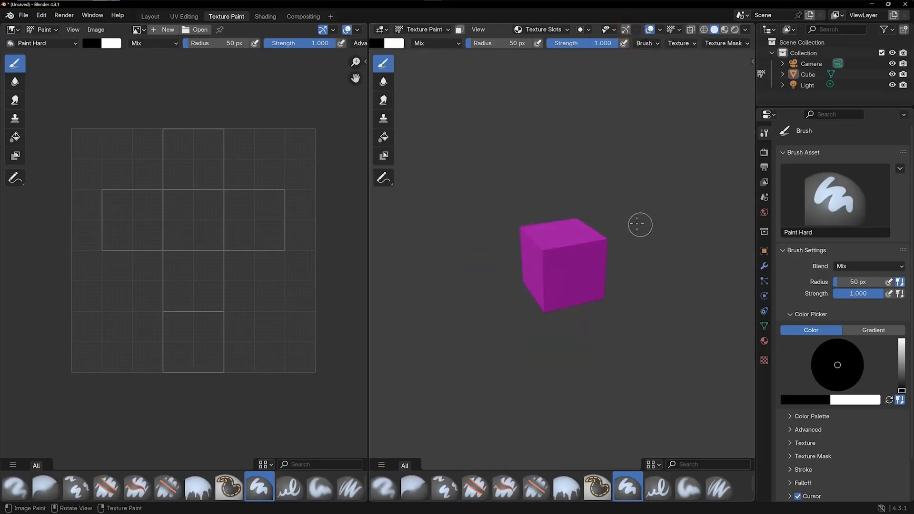
Switch to the Shading workspace and close its File Browser, Image Editor and Outliner areas
click(266, 16)
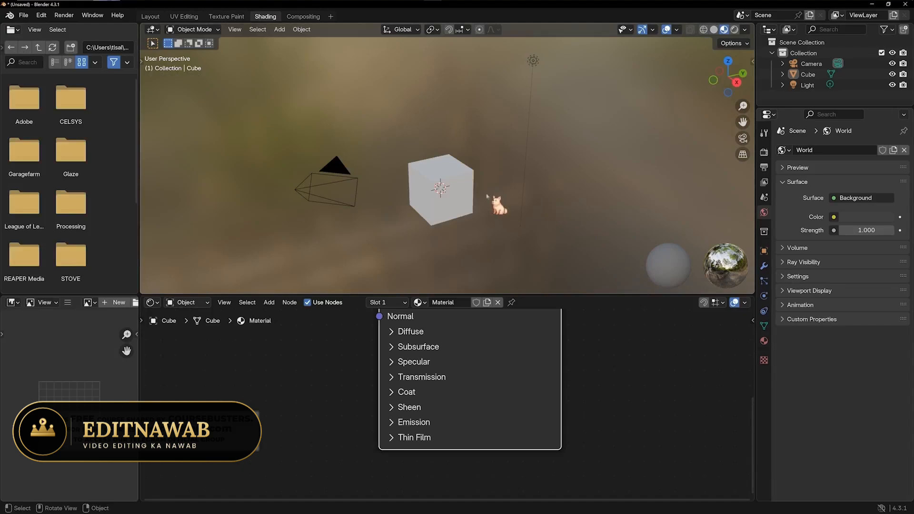
drag(141, 293, 111, 495)
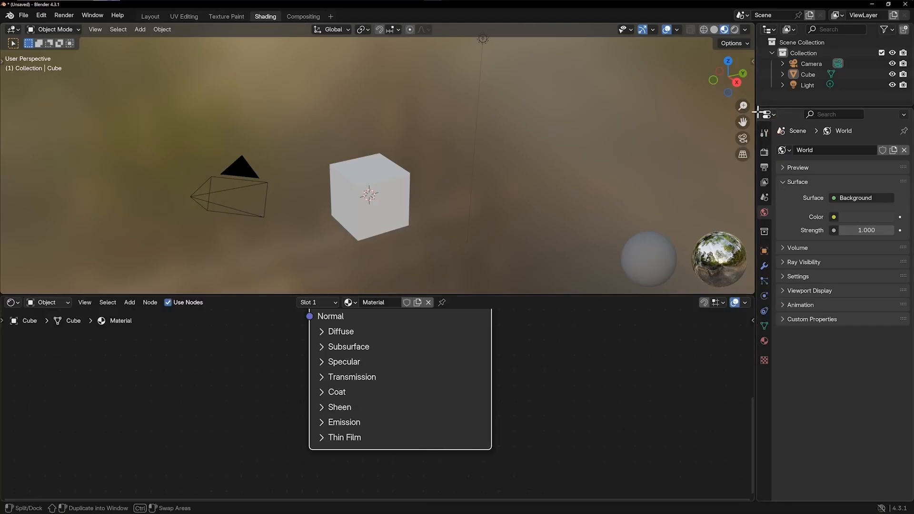
drag(758, 111, 762, 66)
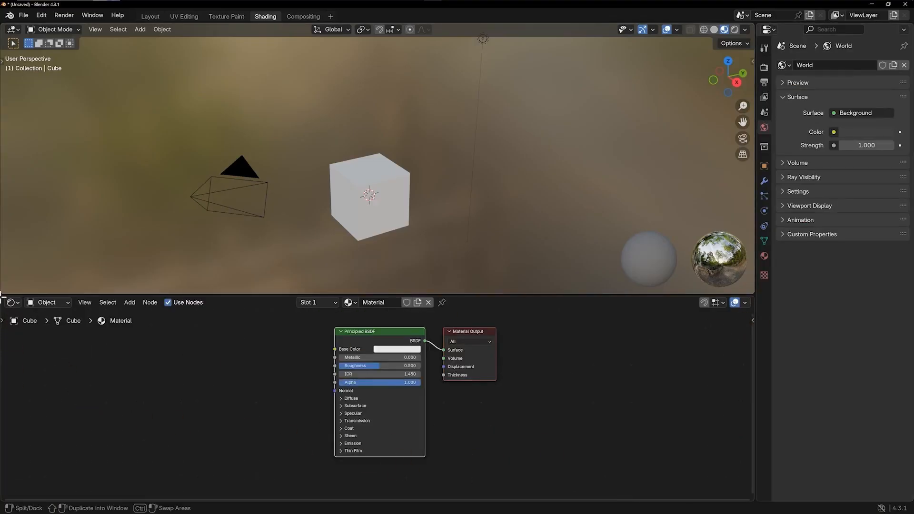
Dock the Shader Editor to the right of the 3D viewport at full height and widen it to about half the window
drag(1, 296, 599, 200)
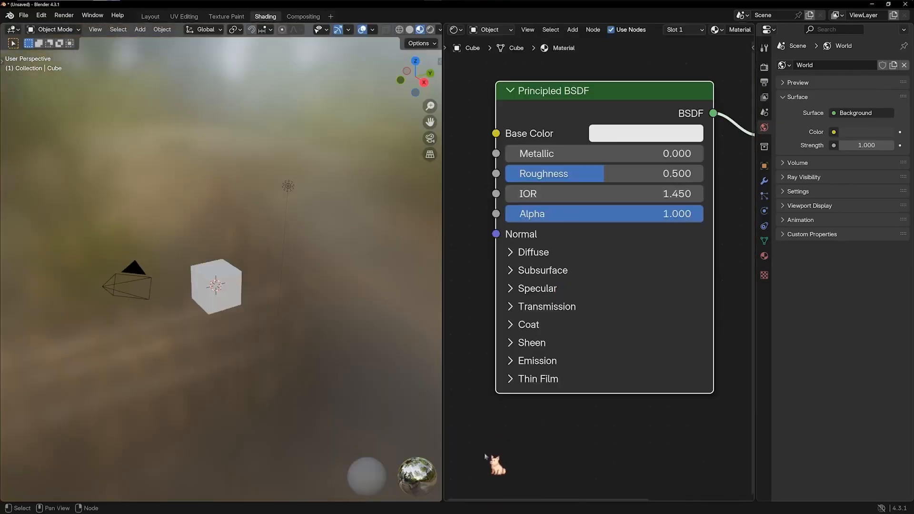
drag(443, 306, 384, 307)
scroll(612, 324, down, 8)
middle_drag(613, 323, 569, 321)
click(453, 338)
scroll(227, 367, up, 3)
scroll(233, 366, down, 4)
scroll(233, 365, up, 2)
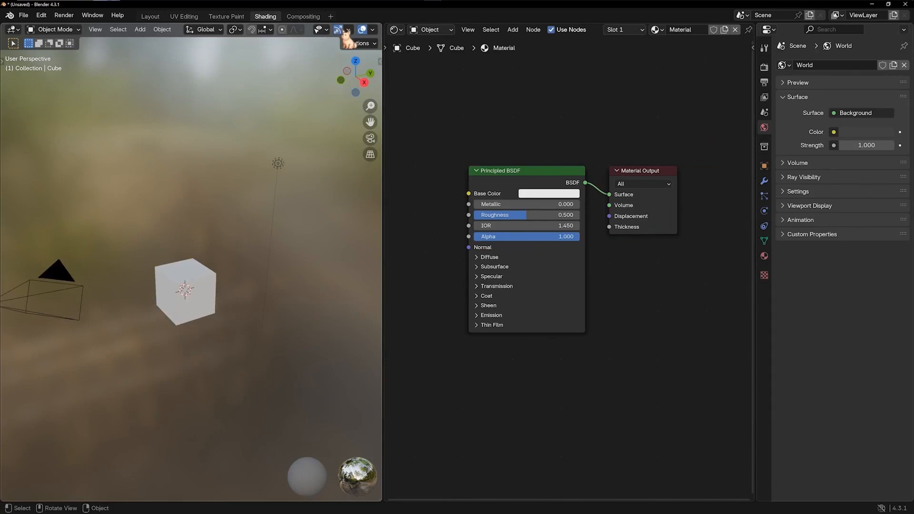
Hide the grid, text info, 3D cursor, annotations, HDRI preview, extras and gizmos in the Shading workspace's 3D viewport
click(373, 29)
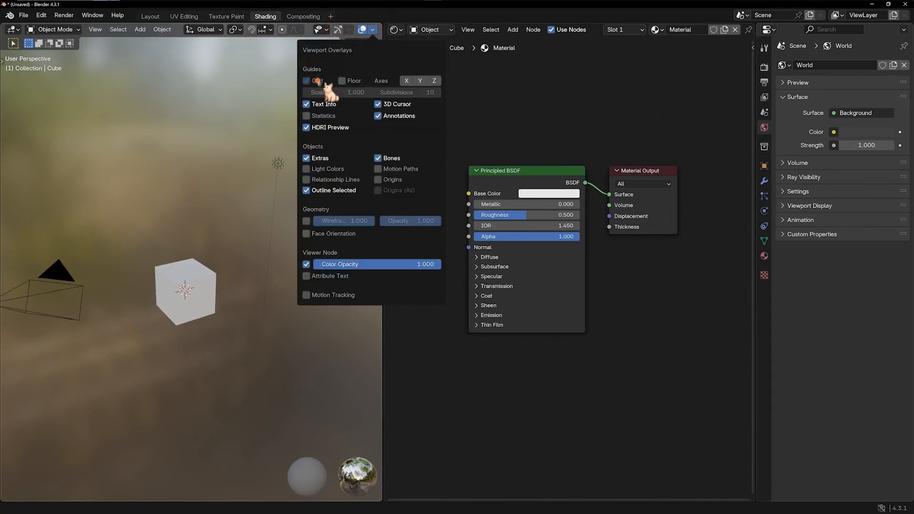
click(319, 82)
click(322, 93)
click(390, 92)
click(390, 104)
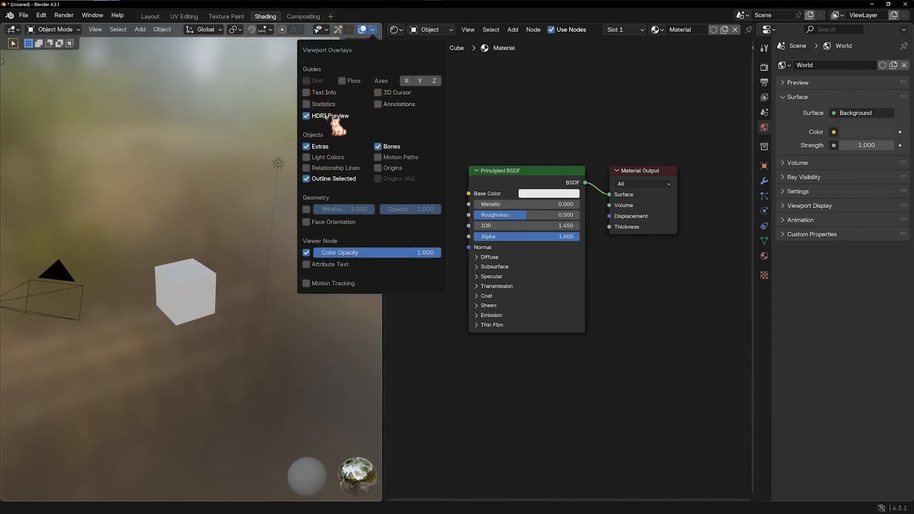
click(328, 116)
click(317, 146)
Change the shading mode of the Shading workspace's 3D viewport
scroll(233, 292, up, 1)
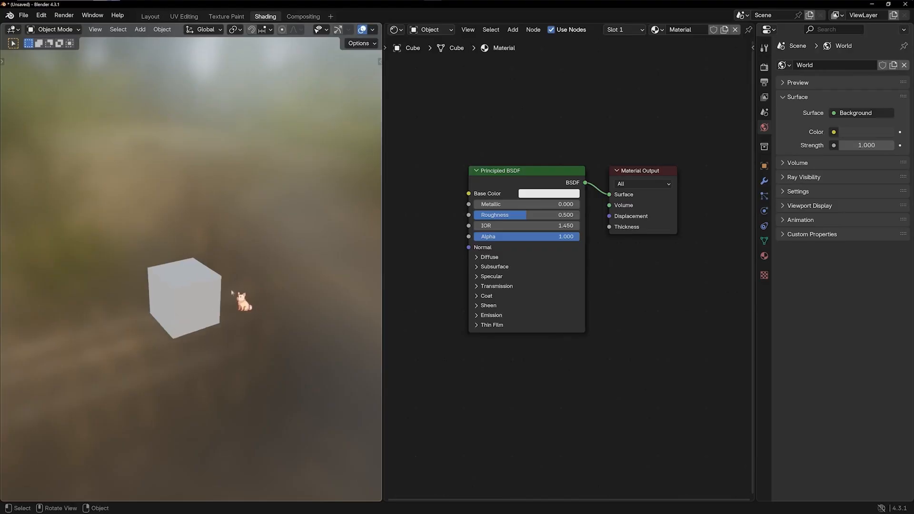
scroll(232, 292, up, 1)
key(z)
click(329, 294)
mouse_move(260, 305)
shift+middle_down()
mouse_move(279, 244)
mouse_move(249, 279)
mouse_move(258, 307)
mouse_move(231, 289)
mouse_move(238, 320)
shift+middle_up()
scroll(280, 243, up, 4)
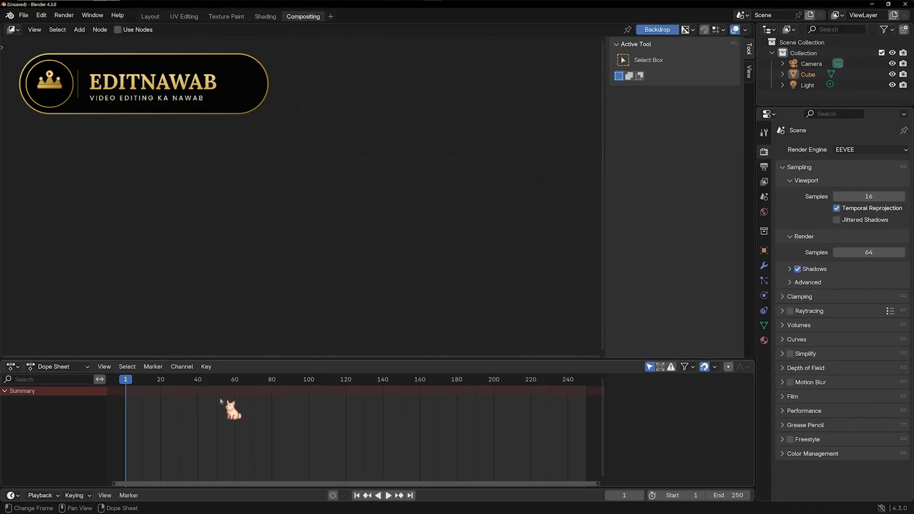
Close the Dope Sheet area and hide the compositor's sidebar in the Compositing workspace
drag(4, 355, 17, 373)
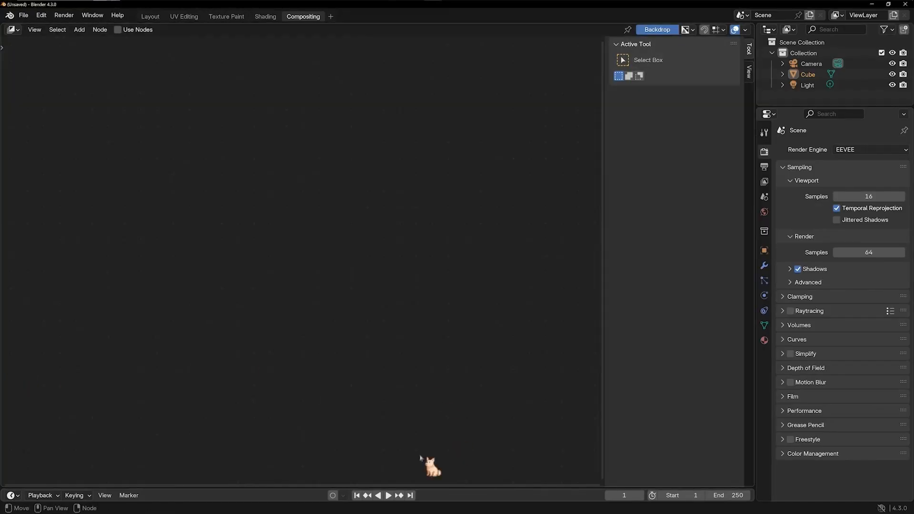
key(n)
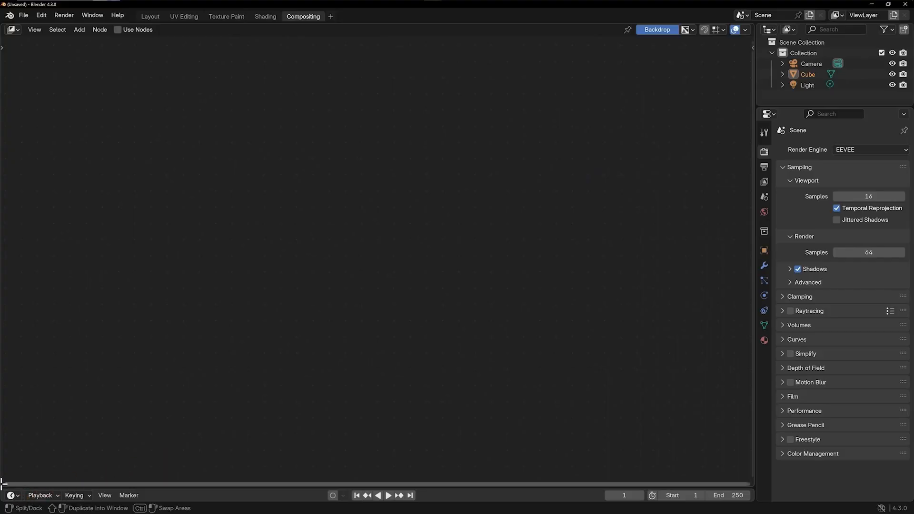
Split the compositor vertically at about one third of its width and turn the narrower left area into an Image Editor
drag(4, 485, 261, 469)
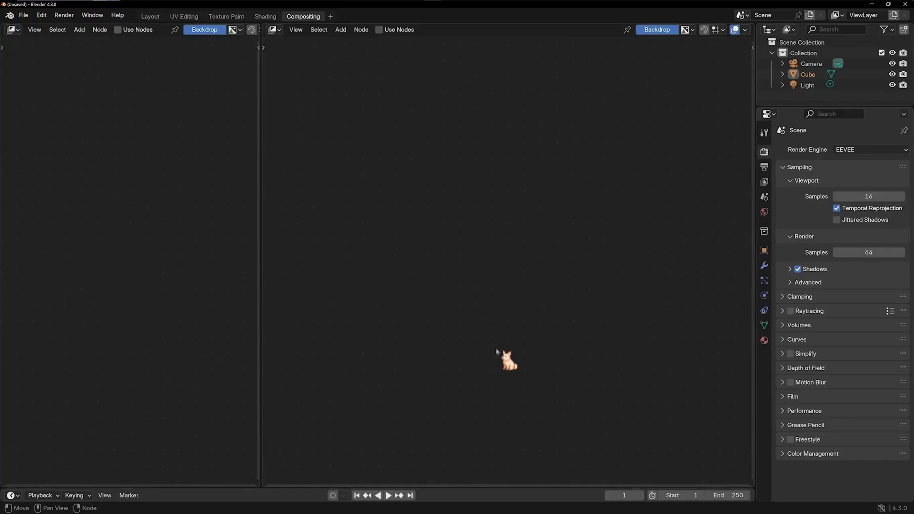
click(16, 31)
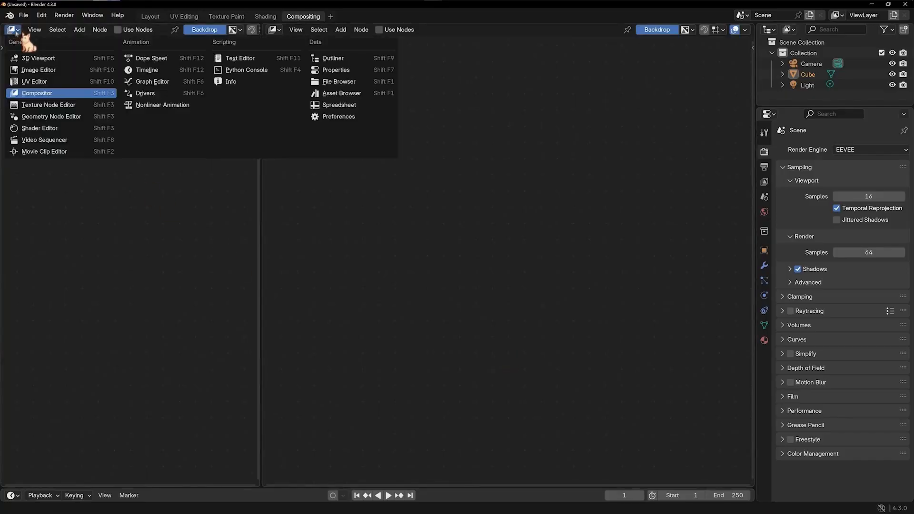
click(43, 70)
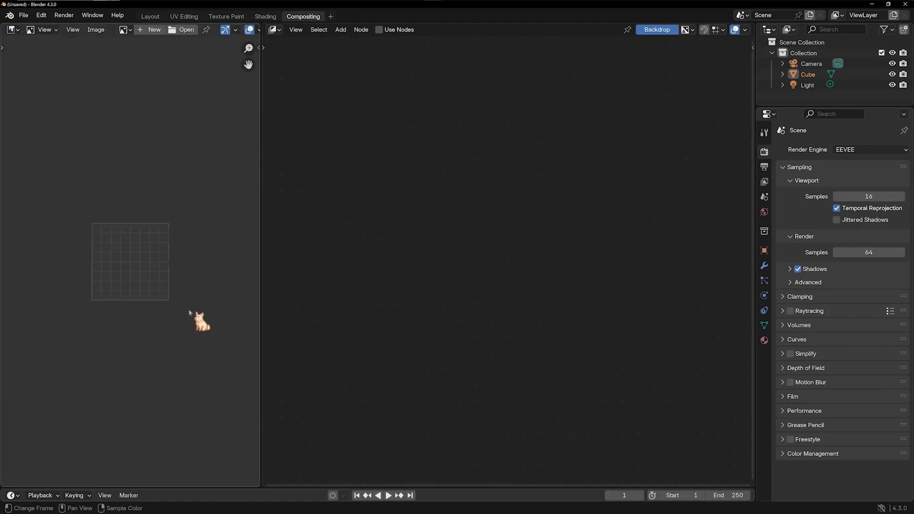
scroll(192, 310, up, 4)
middle_drag(178, 227, 176, 210)
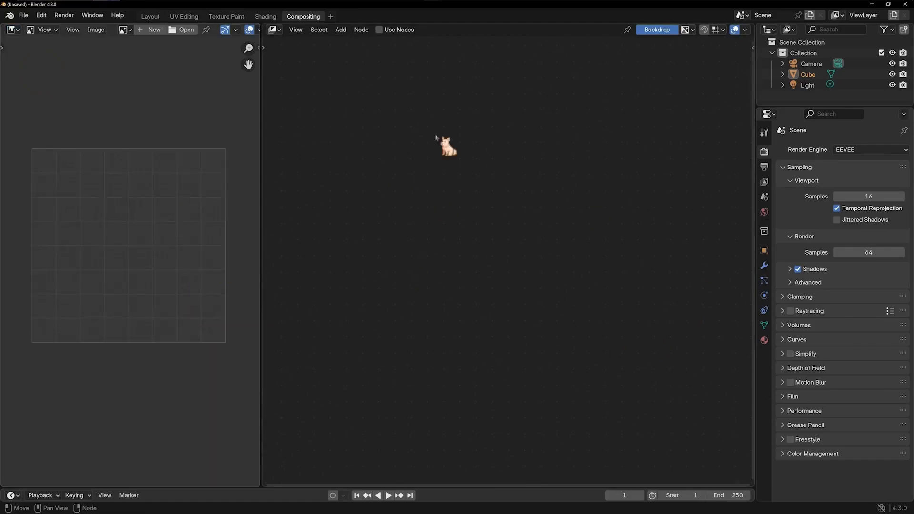
Enable Use Nodes in the compositor of the Compositing workspace
click(380, 30)
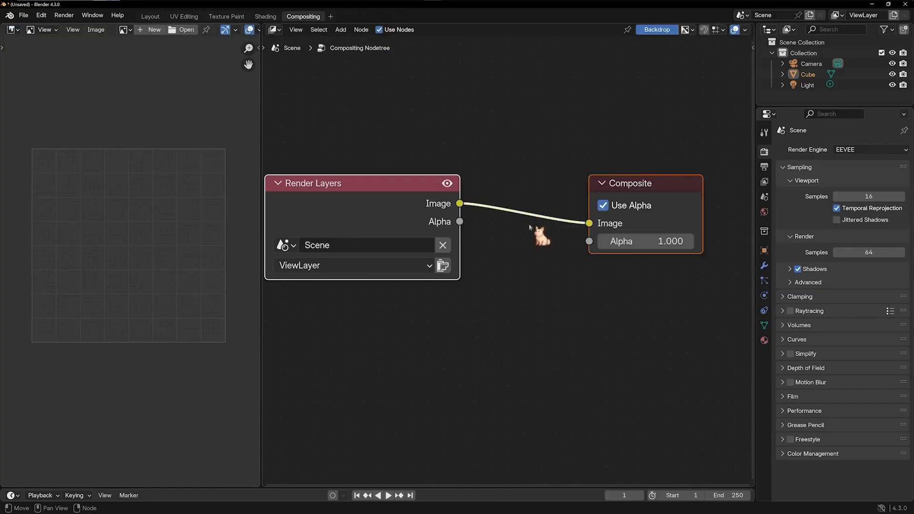
middle_drag(543, 226, 562, 220)
click(545, 257)
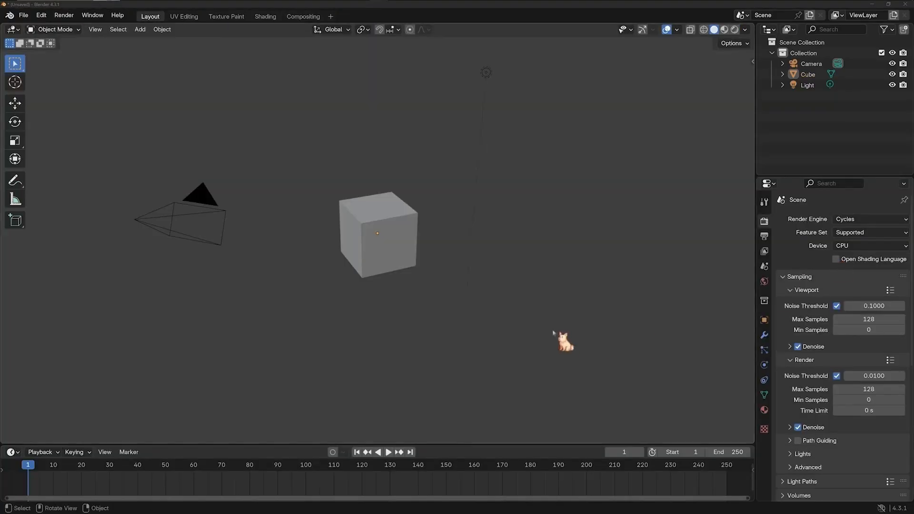
Delete the default camera, cube and light from the scene in the Layout workspace
click(559, 340)
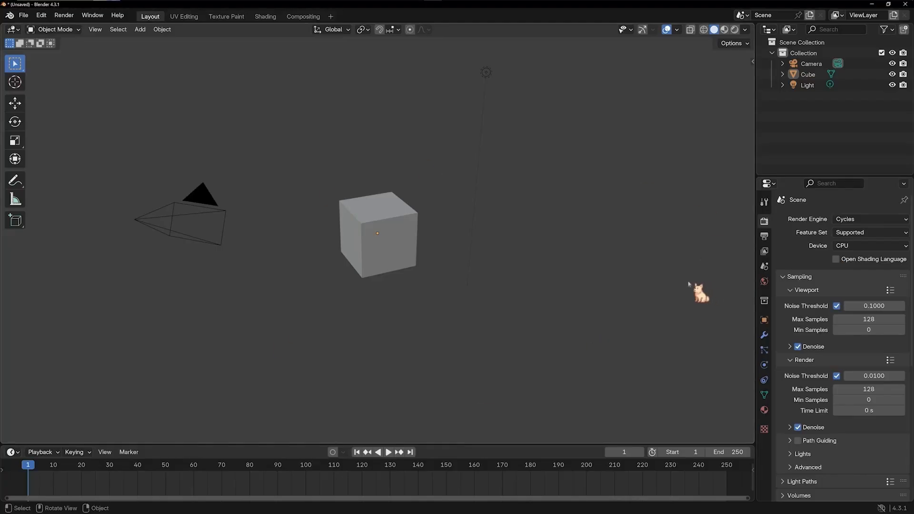
drag(642, 352, 83, 52)
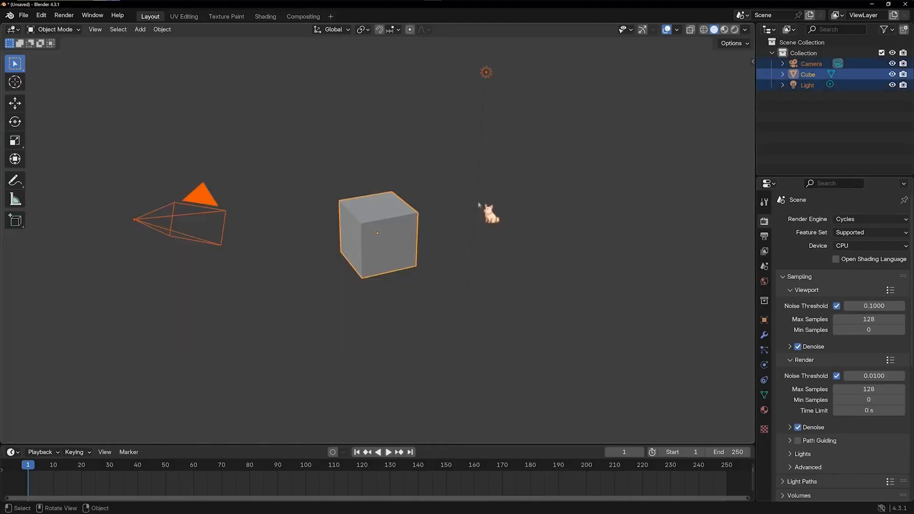
key(x)
click(522, 203)
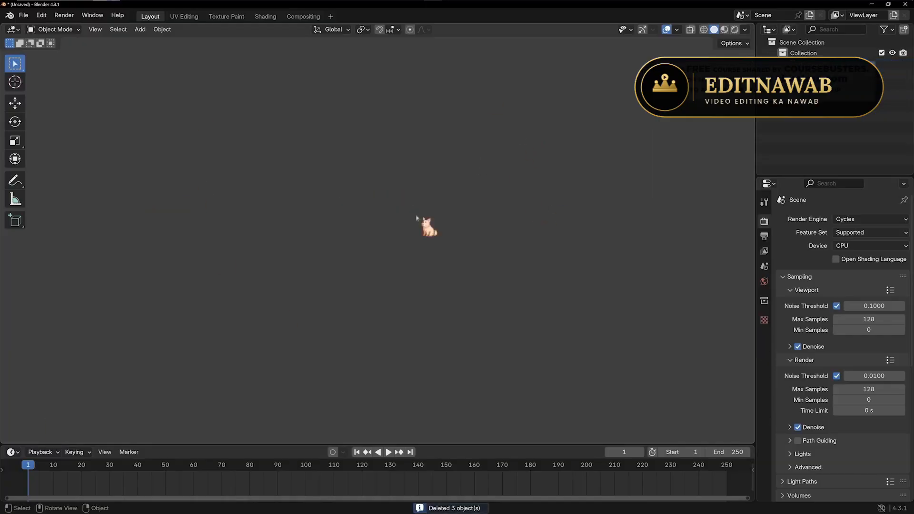
drag(276, 113, 548, 368)
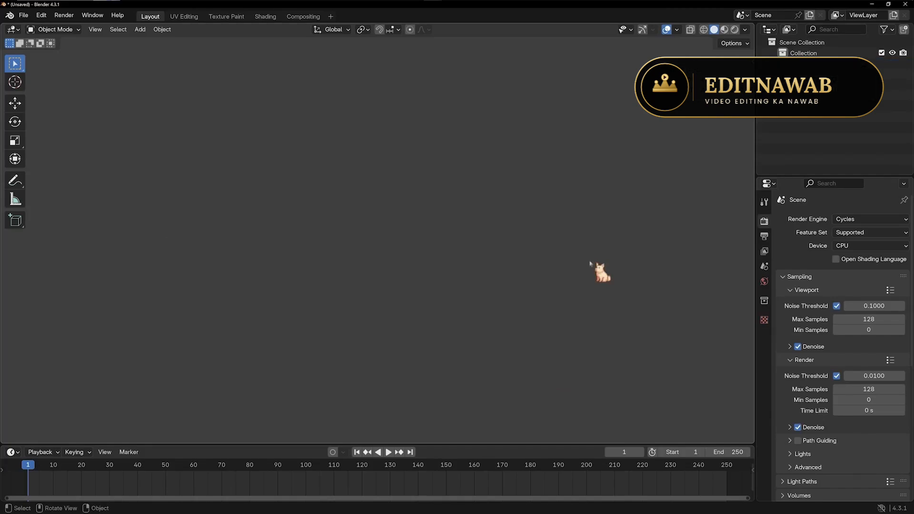
Show the floor grid and the X, Y and Z axes in the Layout workspace's 3D viewport
click(678, 29)
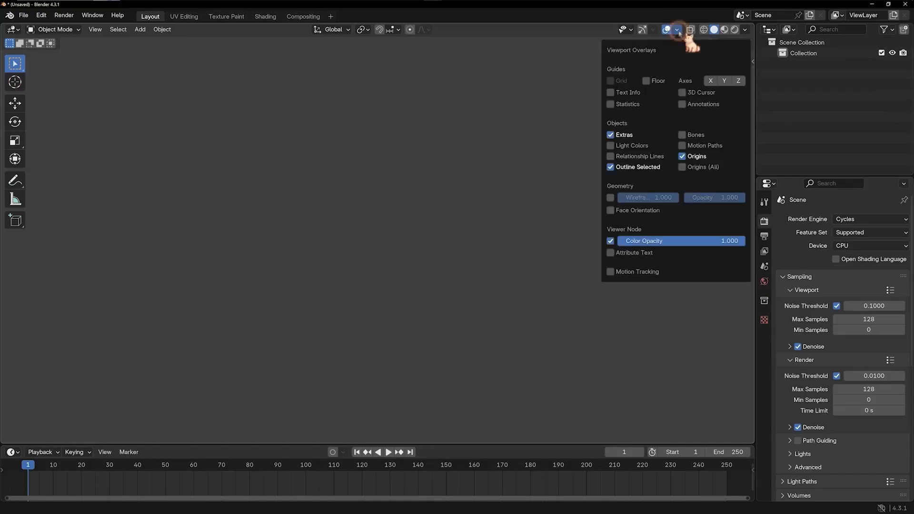
click(650, 81)
click(621, 80)
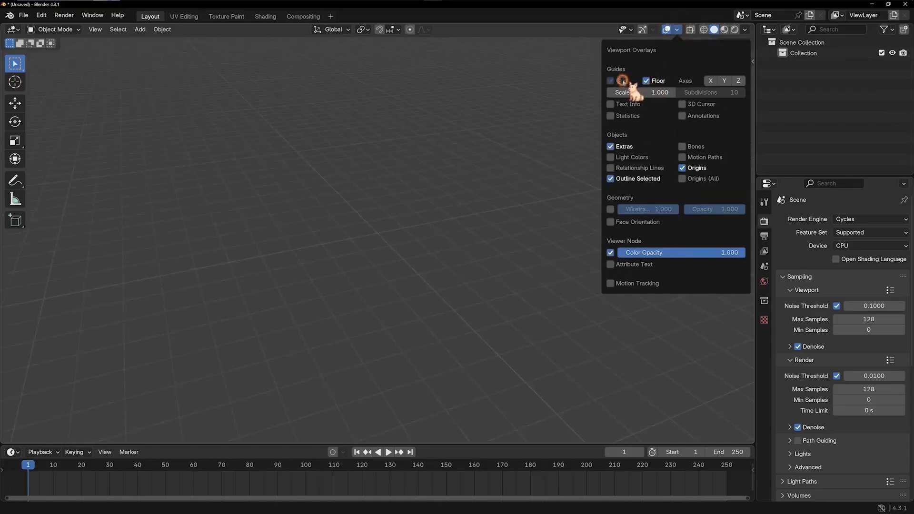
click(710, 80)
click(725, 81)
click(738, 81)
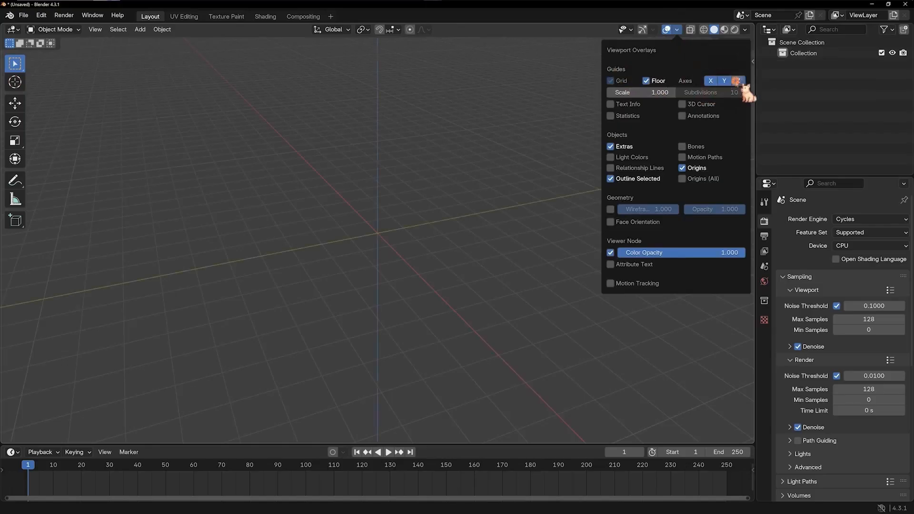
middle_drag(509, 255, 461, 259)
Hide the floor grid and the X, Y and Z axes again in the Layout workspace's 3D viewport
click(678, 30)
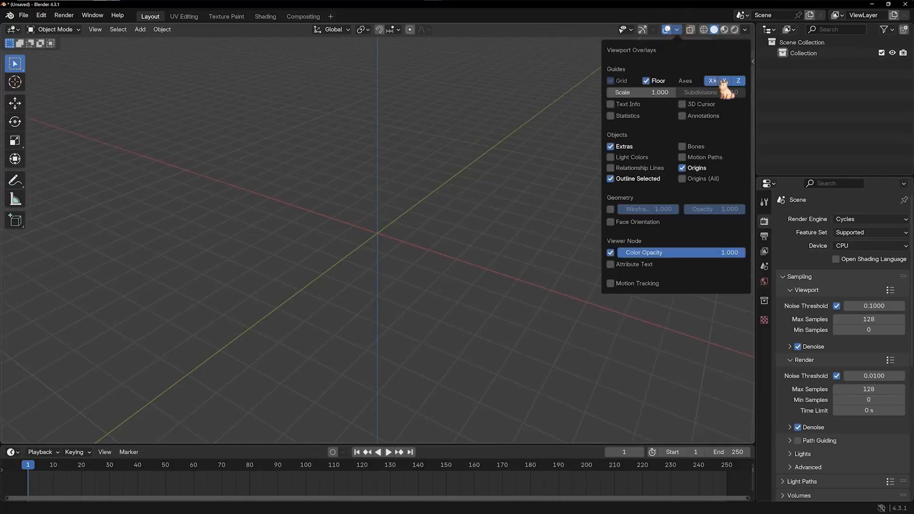
click(724, 81)
click(738, 81)
click(711, 81)
click(646, 80)
click(611, 81)
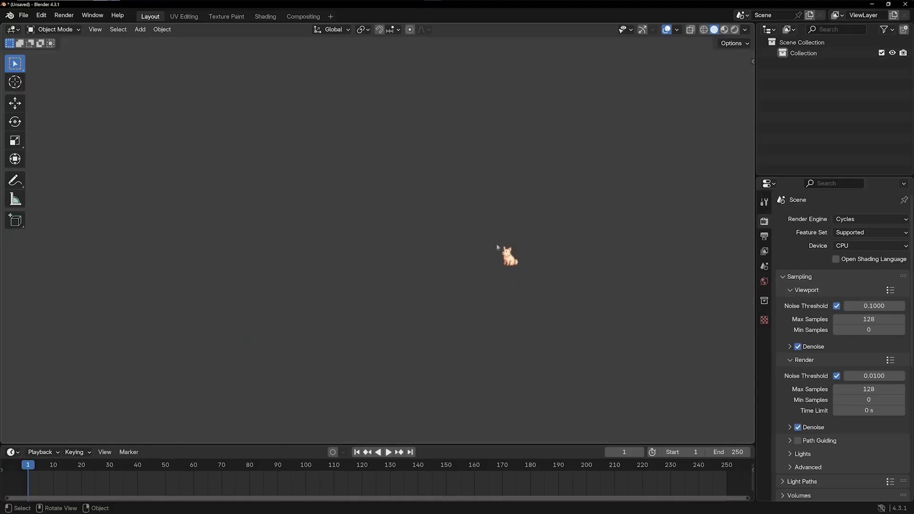
Save the current file as the default startup file, overwriting the existing one
drag(318, 149, 488, 309)
click(23, 16)
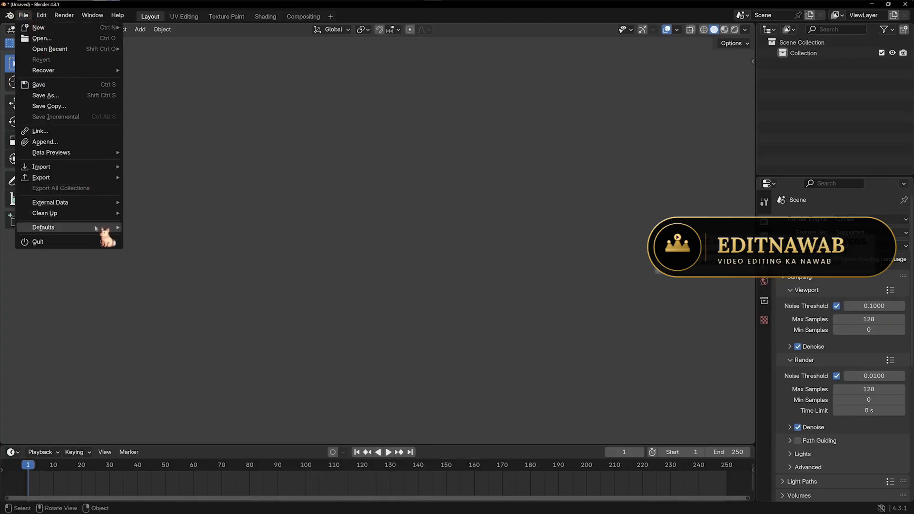
mouse_move(79, 228)
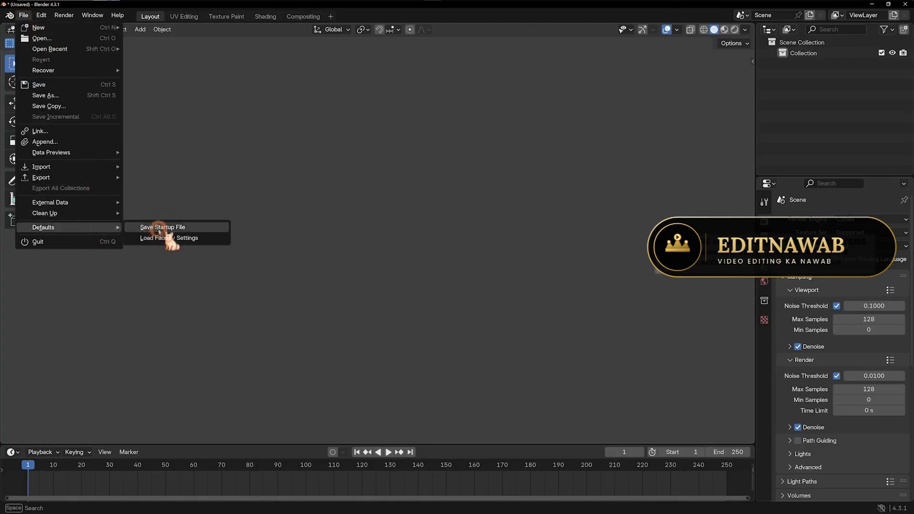
click(157, 227)
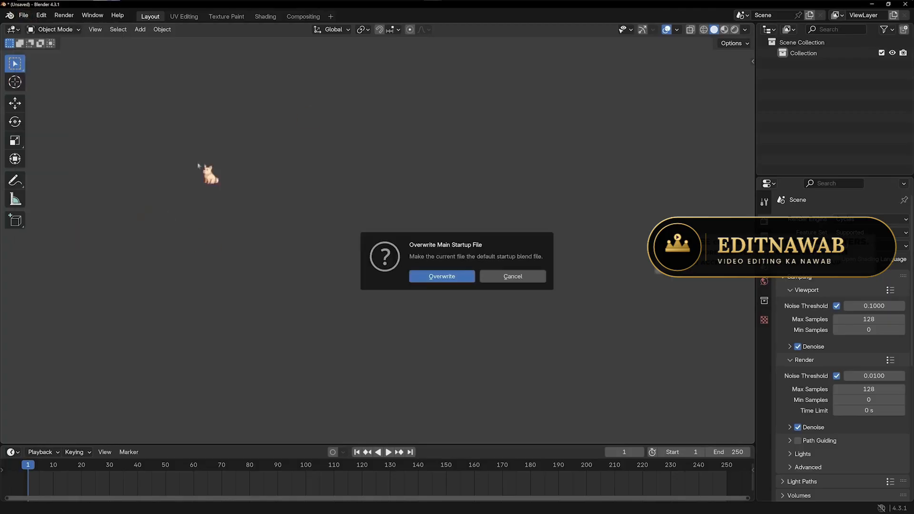
click(446, 282)
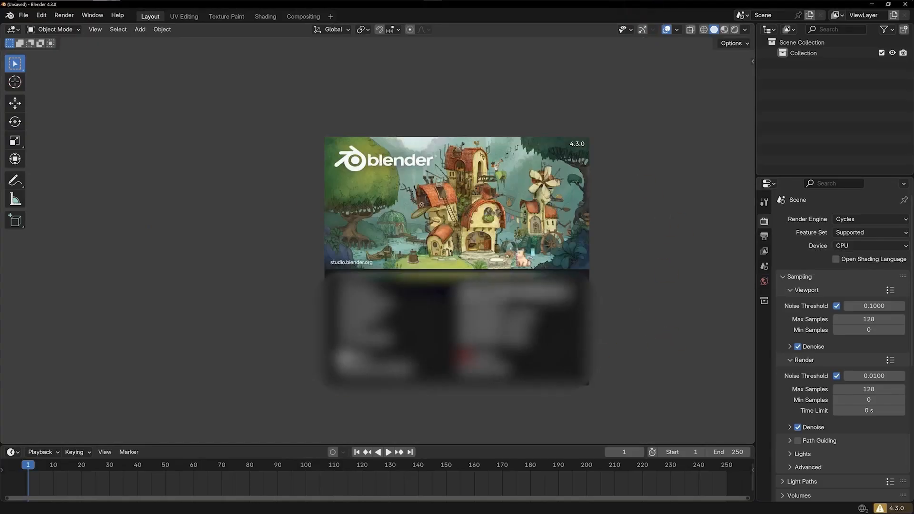
Dismiss the splash screen and check the saved setup in the UV Editing, Texture Paint, Shading and Layout workspaces
click(697, 229)
click(186, 17)
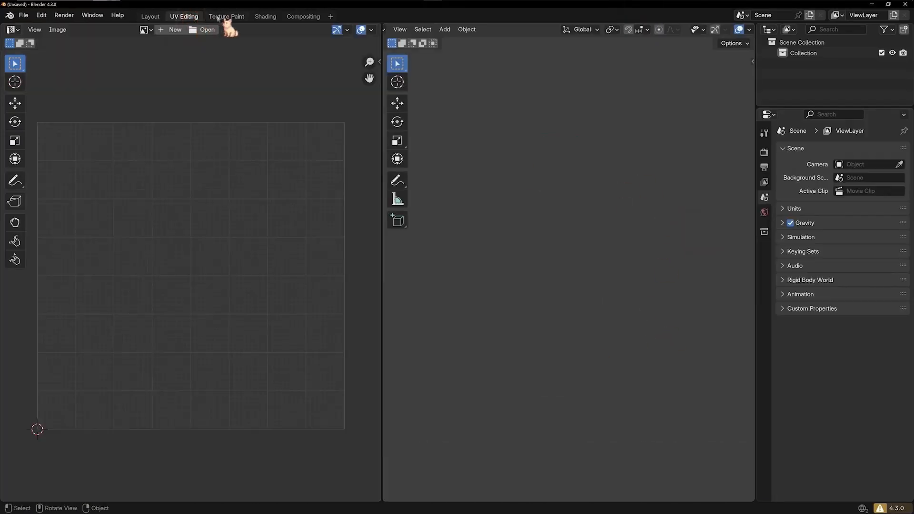
click(224, 17)
click(263, 17)
click(227, 17)
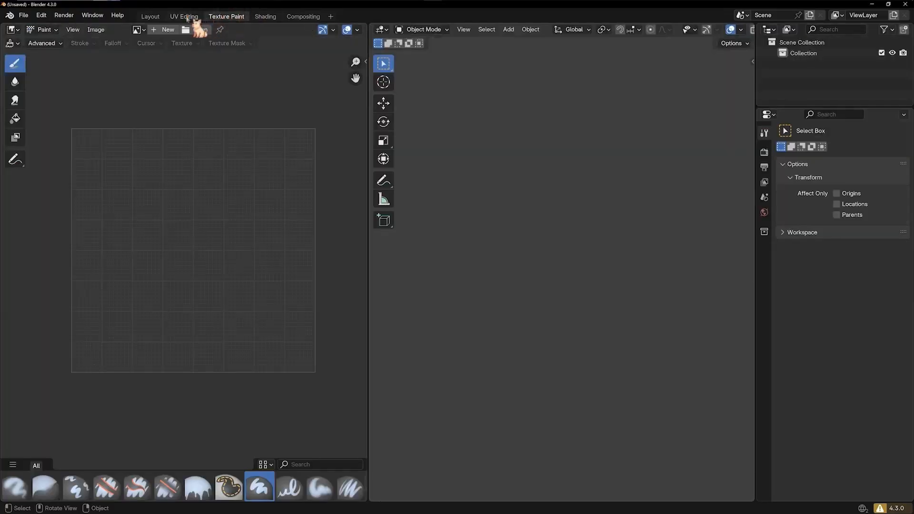
click(184, 17)
click(151, 16)
click(230, 120)
drag(246, 130, 535, 388)
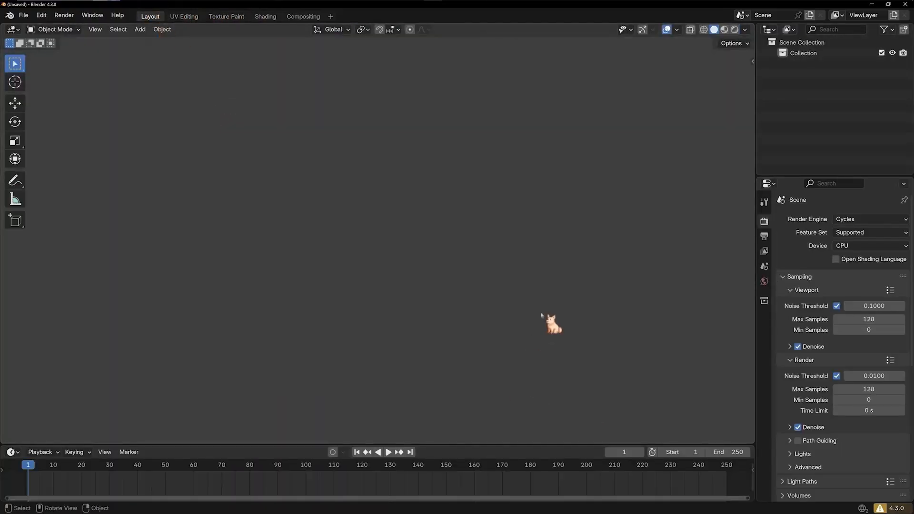